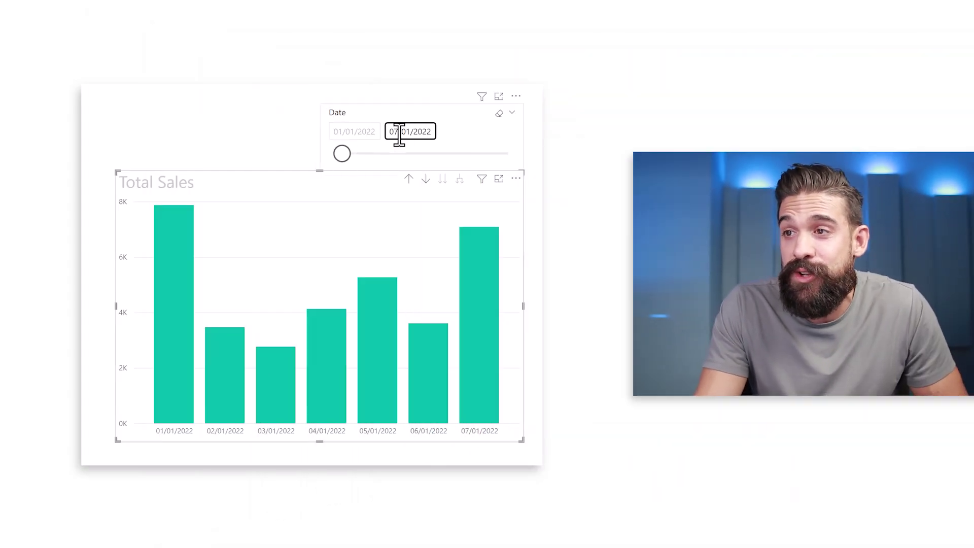
Step: Set the Date slicer's end date to 31/01/2022 and drill the Total Sales chart up to week level
{"action": "left_click", "coordinate": [400, 133]}
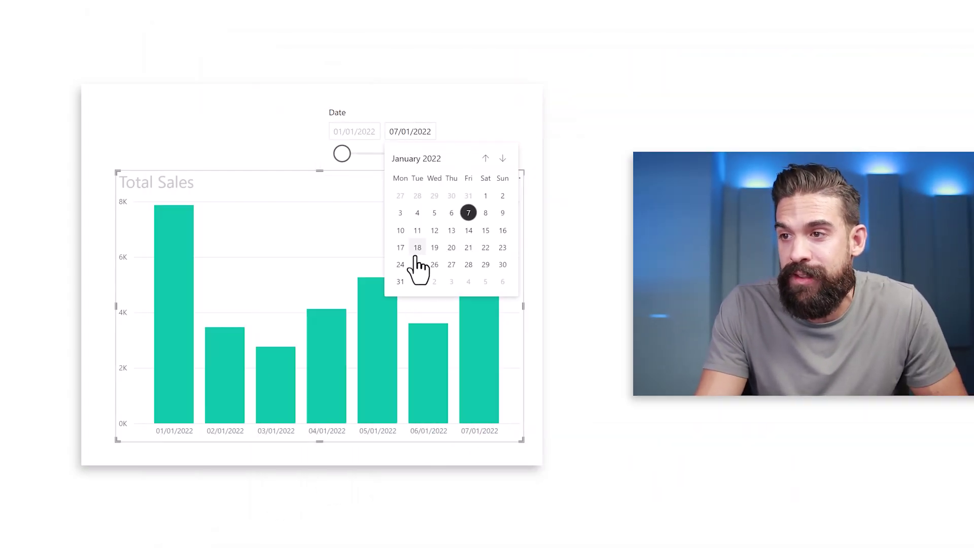
{"action": "left_click", "coordinate": [400, 281]}
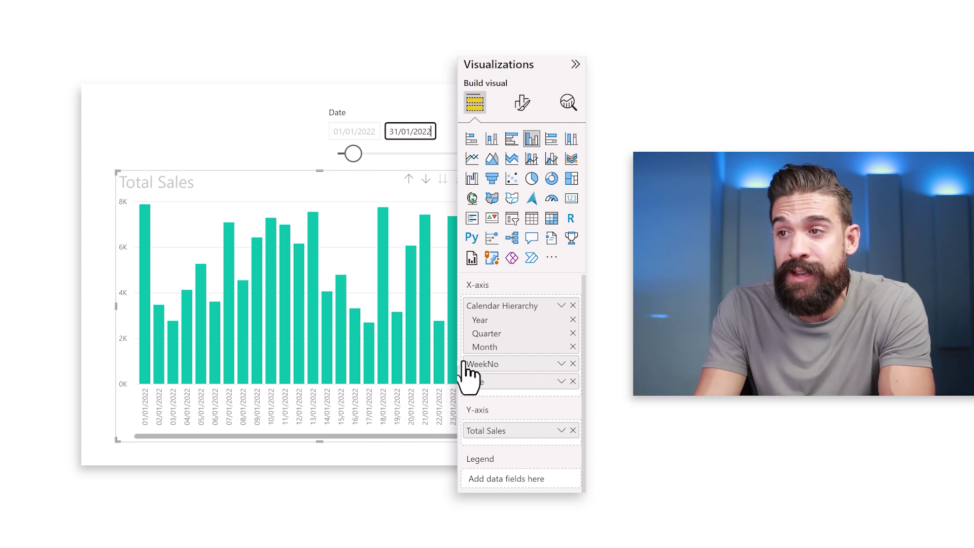
{"action": "left_click", "coordinate": [407, 180]}
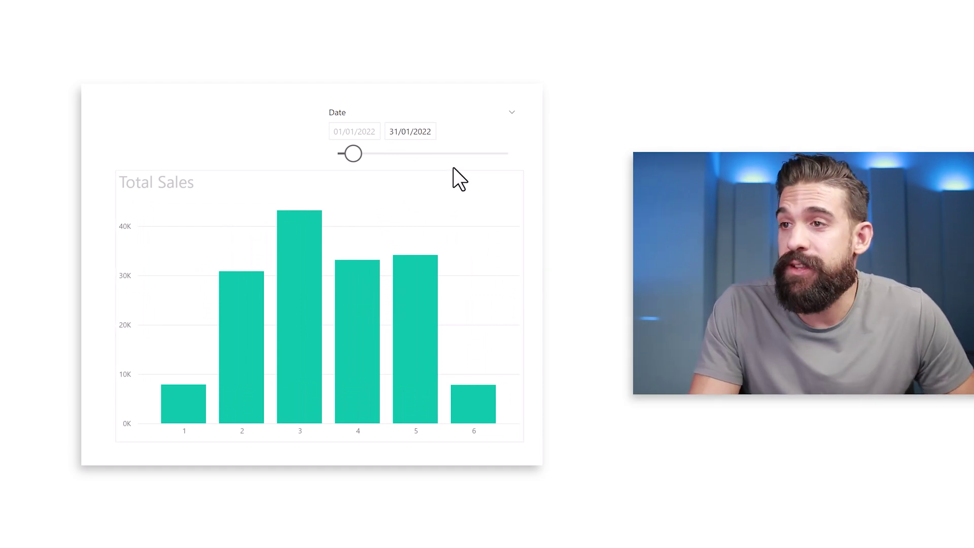
Step: Set the Date slicer's end date to 30/04/2022 and drill the Total Sales chart up to month level
{"action": "left_click", "coordinate": [424, 133]}
{"action": "left_click", "coordinate": [502, 161]}
{"action": "left_click", "coordinate": [502, 160]}
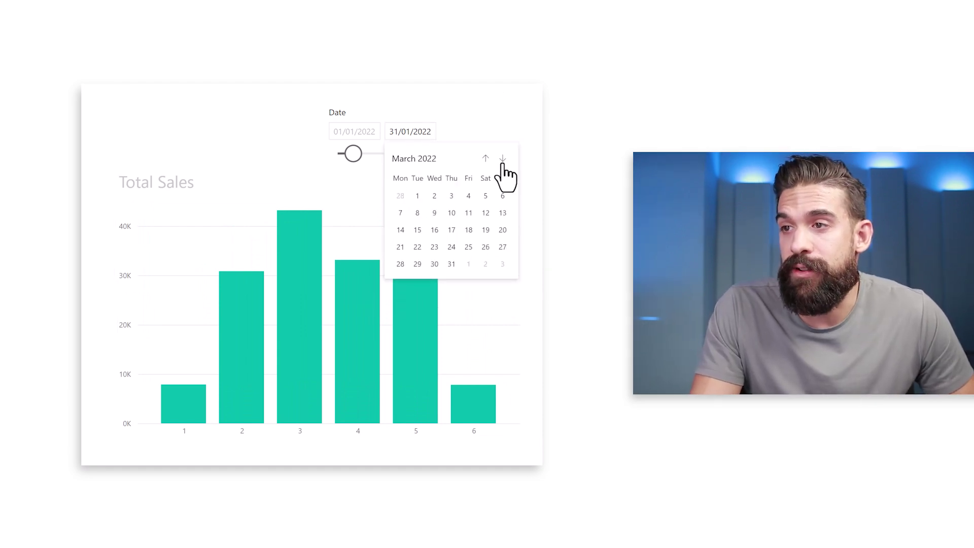
{"action": "left_click", "coordinate": [486, 263]}
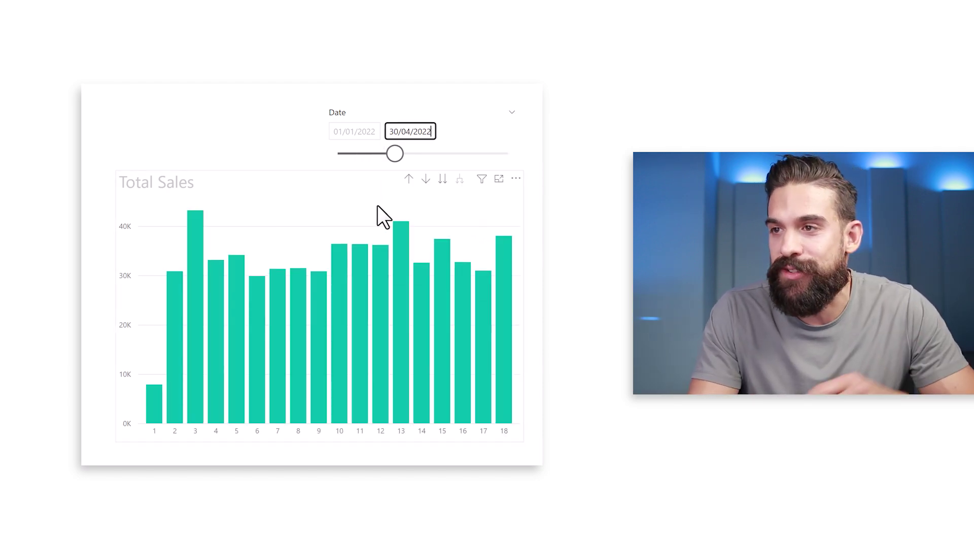
{"action": "left_click", "coordinate": [398, 211]}
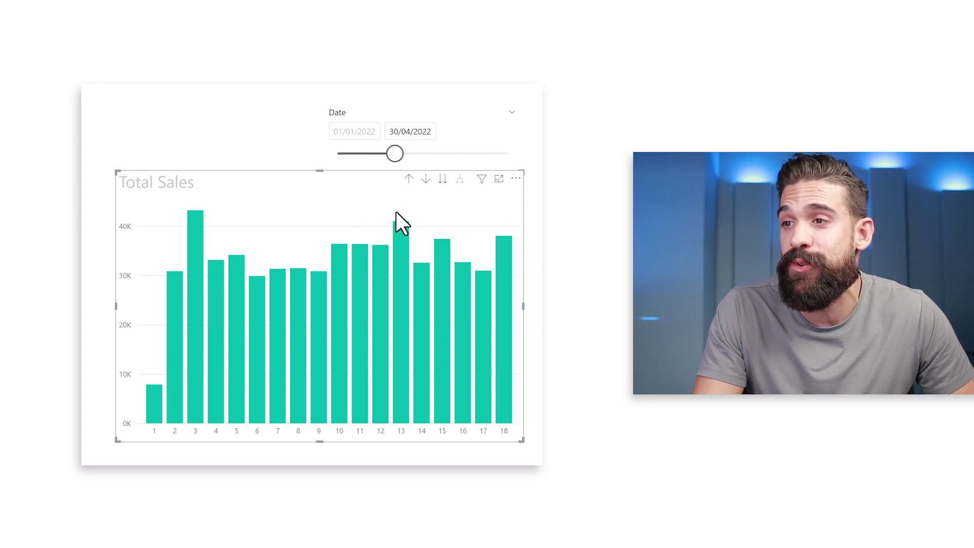
{"action": "left_click", "coordinate": [408, 178]}
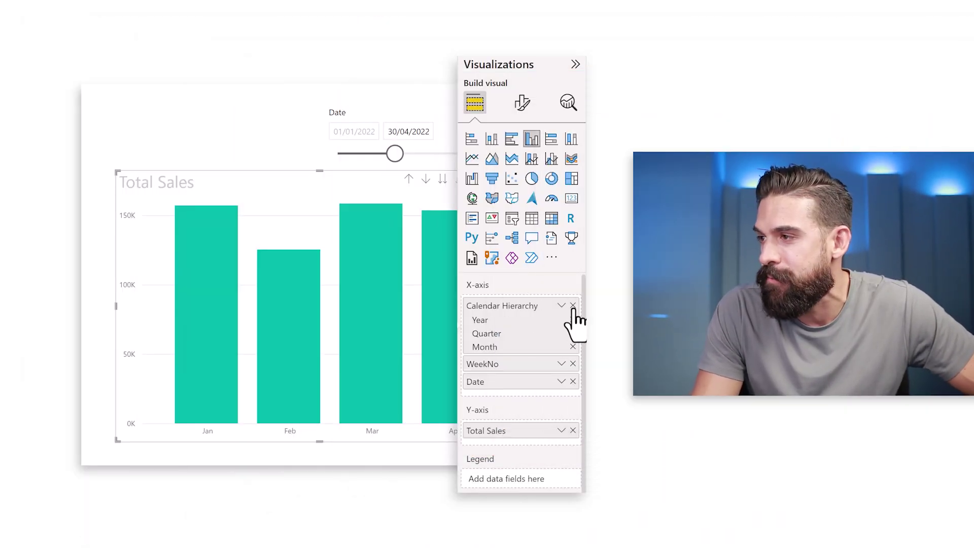
Step: Remove Calendar Hierarchy, WeekNo and Date from the Total Sales chart's X-axis
{"action": "left_click", "coordinate": [572, 305]}
{"action": "left_click", "coordinate": [573, 306]}
{"action": "left_click", "coordinate": [573, 305]}
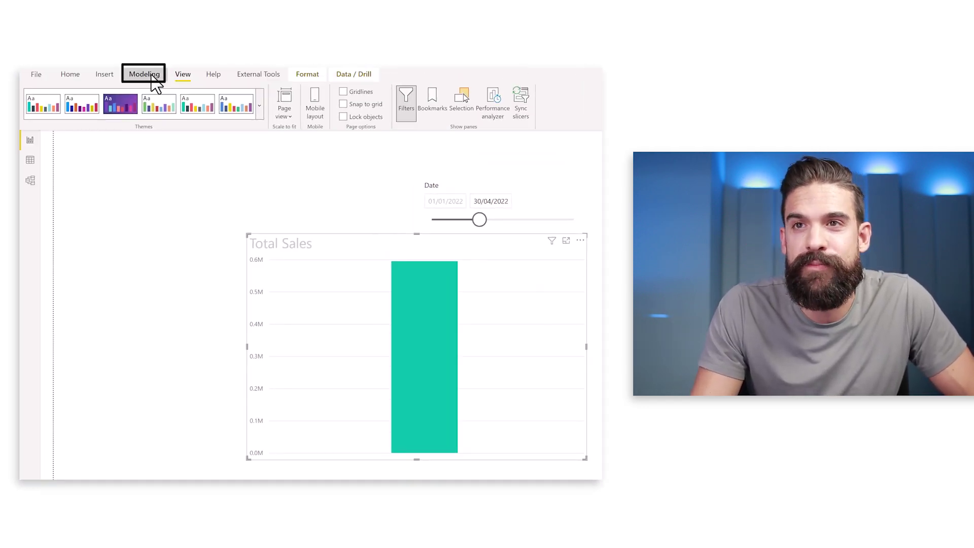
Step: Start a new fields parameter and name it AutoPeriod
{"action": "left_click", "coordinate": [152, 77]}
{"action": "left_click", "coordinate": [226, 123]}
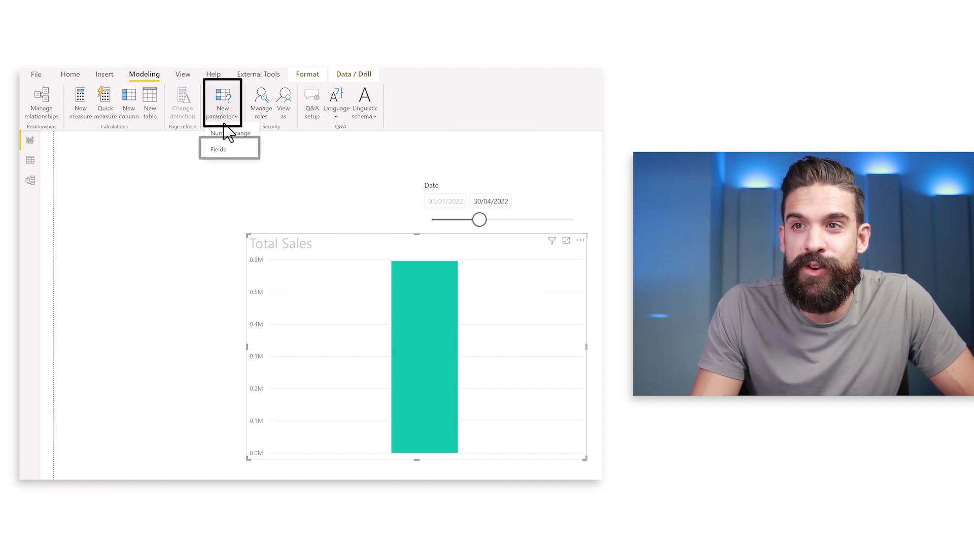
{"action": "left_click", "coordinate": [229, 152]}
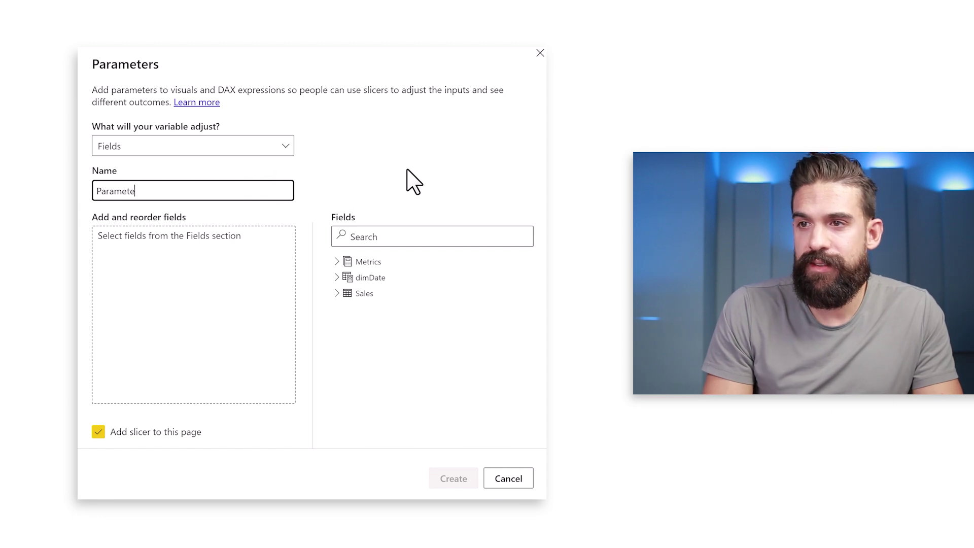
{"action": "type", "text": "AutoPeri"}
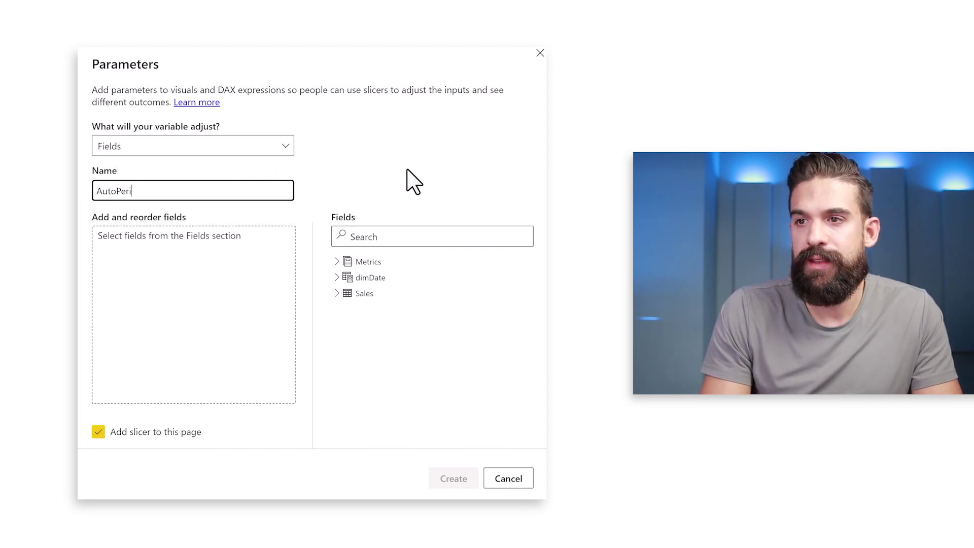
{"action": "type", "text": "od"}
Step: Add the dimDate fields Date, Week, Month, Quarter and Year to the parameter and create it with a slicer on the page
{"action": "left_click", "coordinate": [336, 279]}
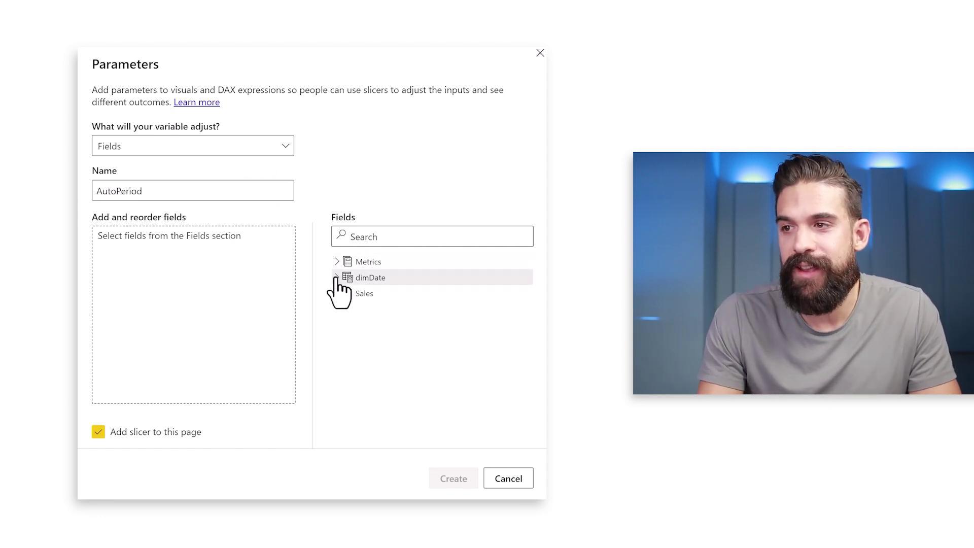
{"action": "scroll", "coordinate": [456, 334], "scroll_direction": "down", "scroll_amount": 1}
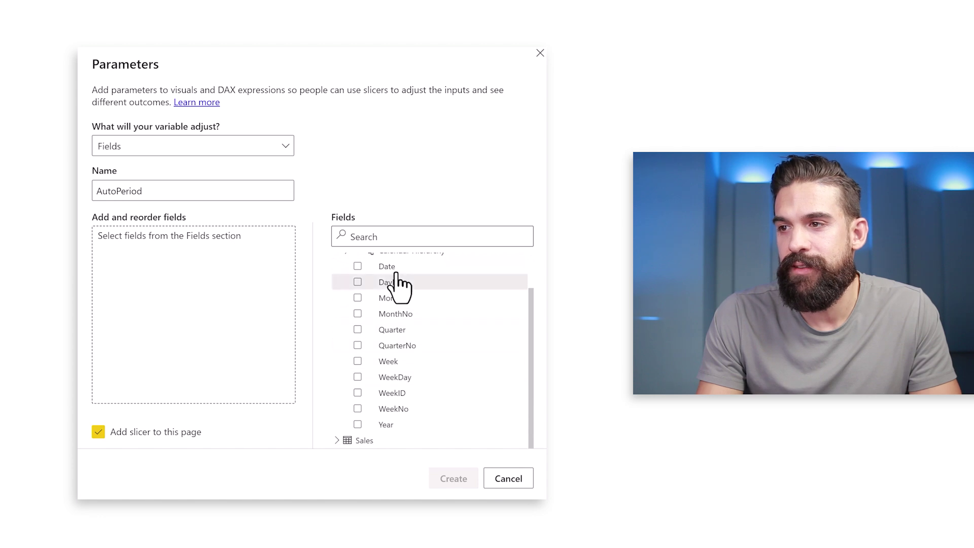
{"action": "left_click_drag", "start_coordinate": [396, 268], "coordinate": [206, 284]}
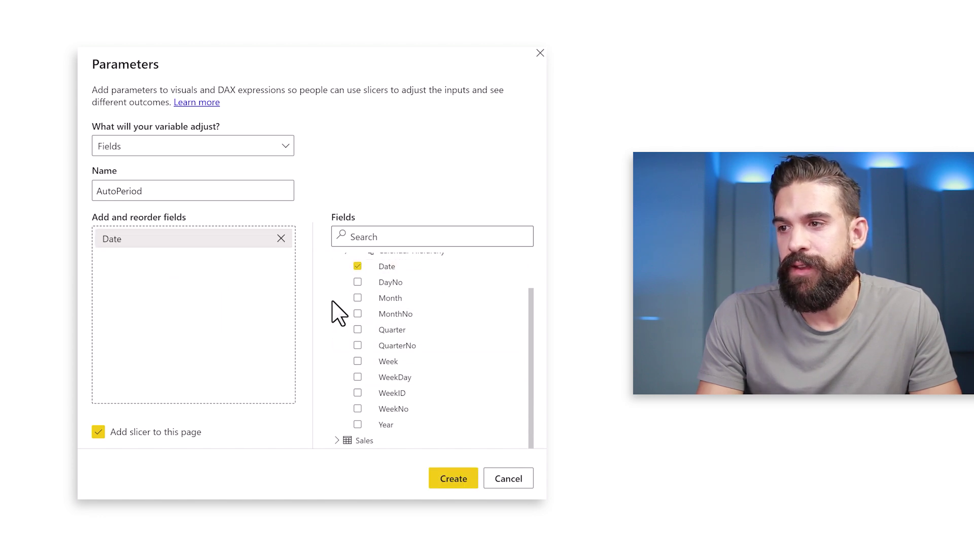
{"action": "left_click_drag", "start_coordinate": [395, 362], "coordinate": [232, 306]}
{"action": "left_click_drag", "start_coordinate": [398, 304], "coordinate": [213, 304]}
{"action": "left_click_drag", "start_coordinate": [398, 331], "coordinate": [176, 330]}
{"action": "left_click_drag", "start_coordinate": [382, 425], "coordinate": [199, 368]}
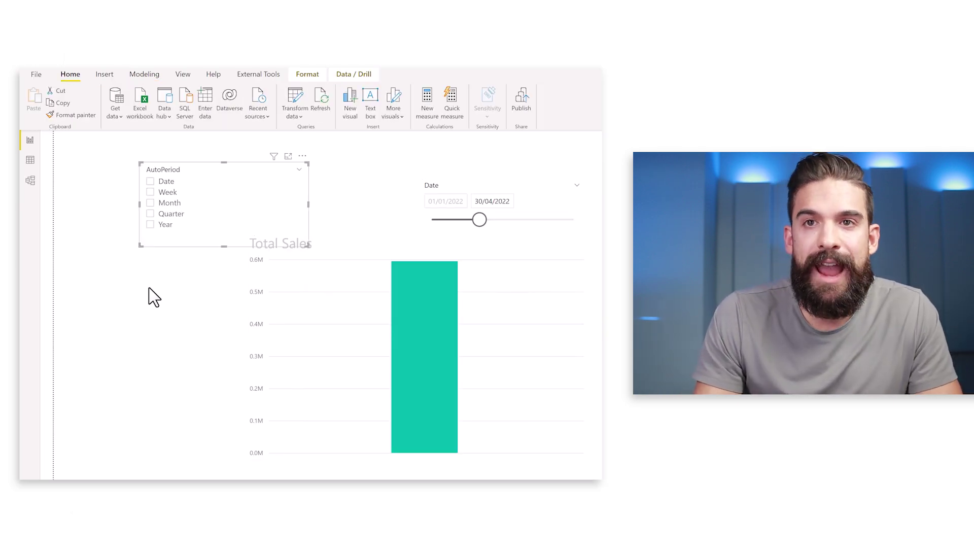
Step: Examine the AutoPeriod table's rows and DAX definition in the data view, and return to the report
{"action": "left_click", "coordinate": [30, 162]}
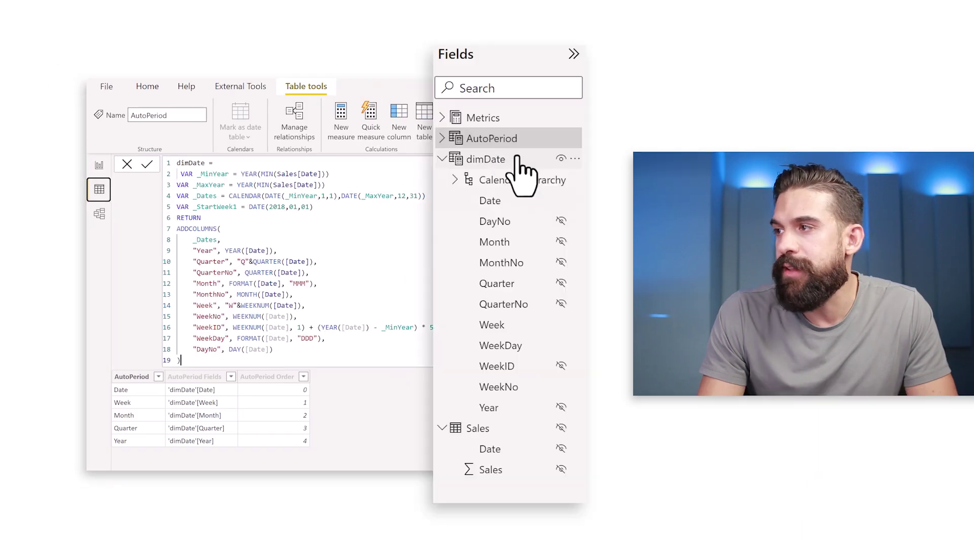
{"action": "left_click", "coordinate": [451, 141]}
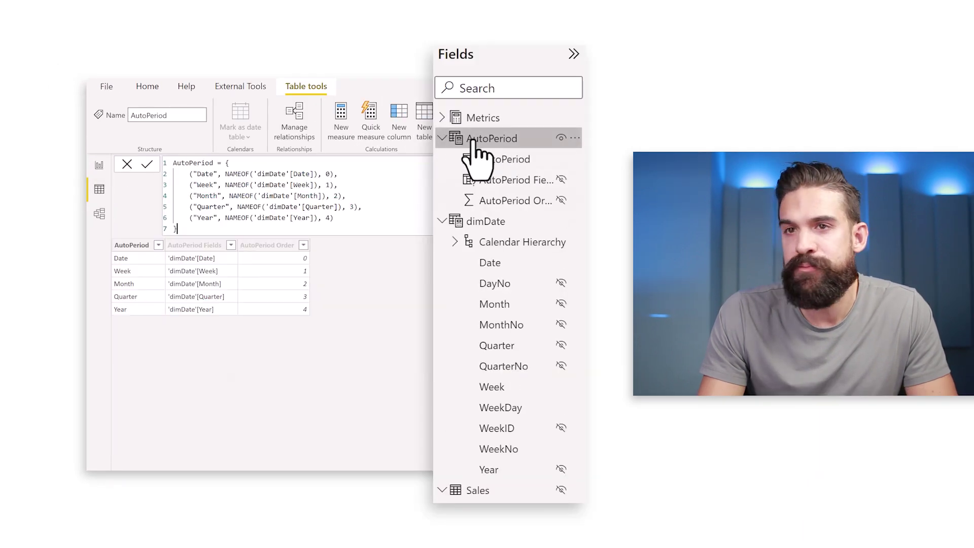
{"action": "left_click", "coordinate": [135, 380]}
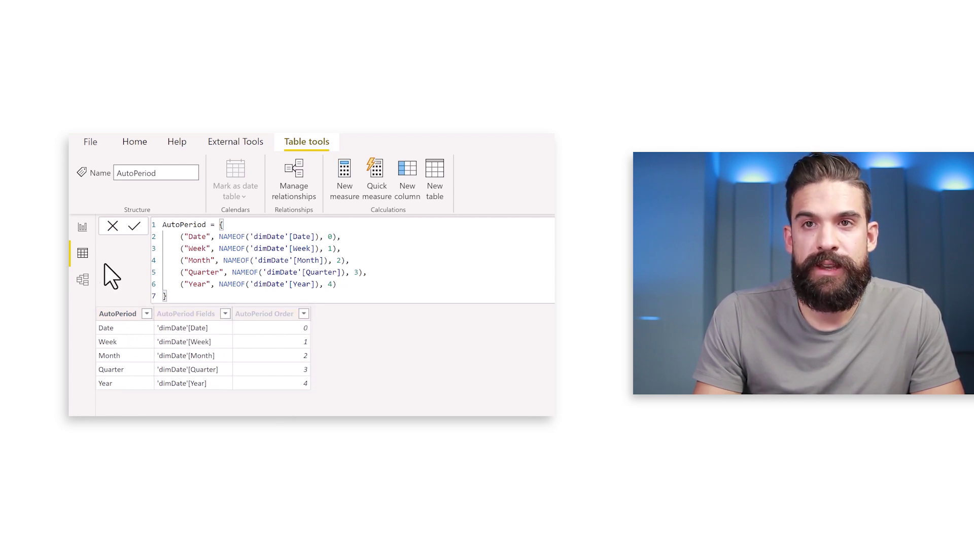
{"action": "left_click", "coordinate": [82, 228]}
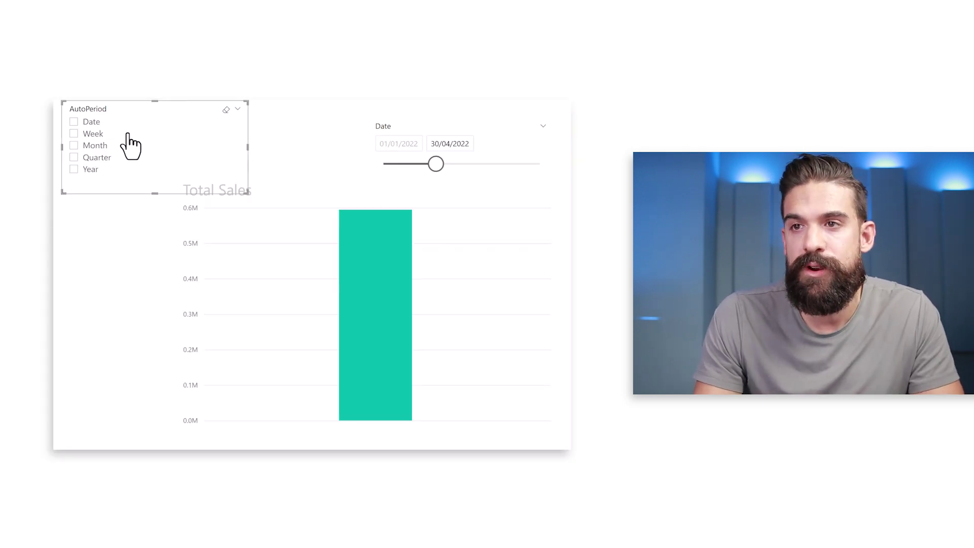
Step: Narrow the AutoPeriod slicer and move it beside the Total Sales chart
{"action": "left_click_drag", "start_coordinate": [246, 195], "coordinate": [156, 191]}
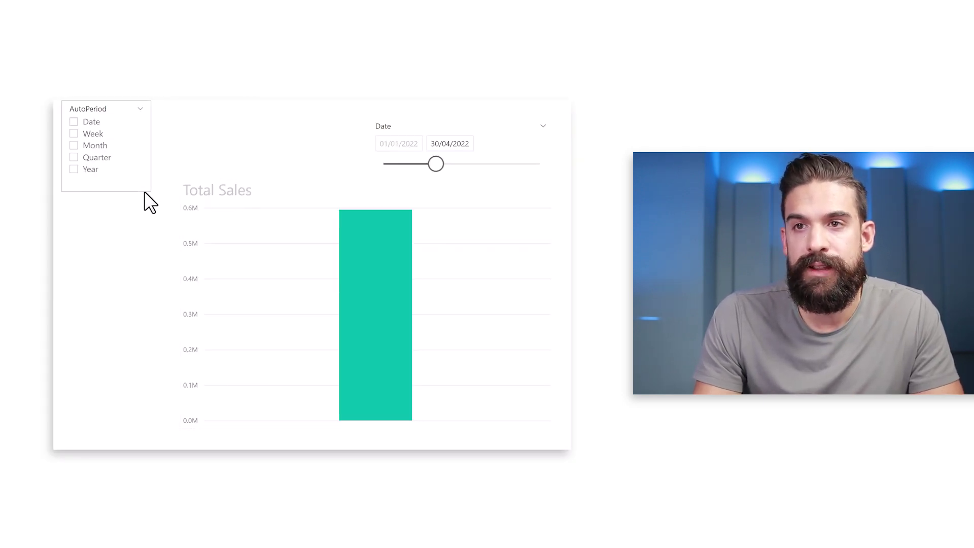
{"action": "left_click_drag", "start_coordinate": [146, 108], "coordinate": [159, 170]}
{"action": "left_click", "coordinate": [218, 160]}
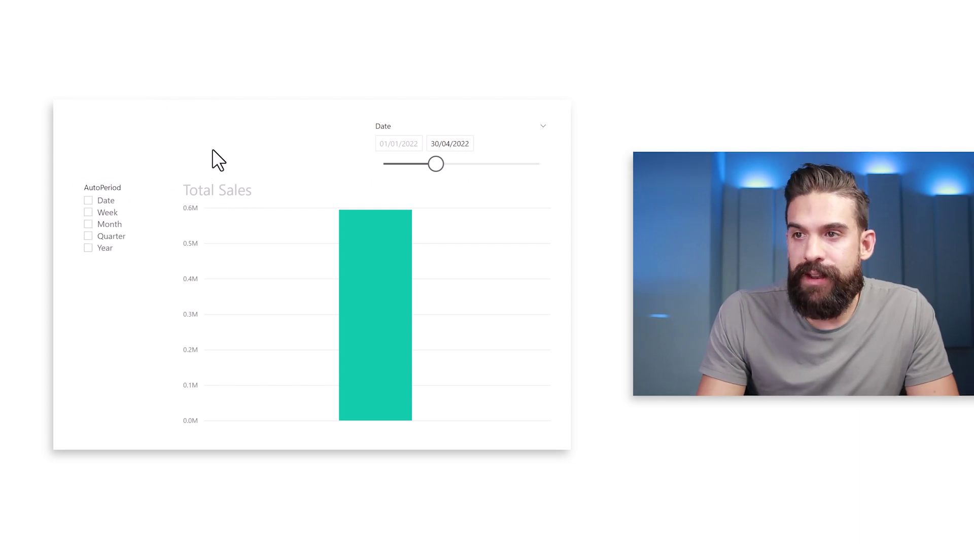
Step: Add the AutoPeriod parameter field to the Total Sales chart's X-axis
{"action": "left_click", "coordinate": [255, 196]}
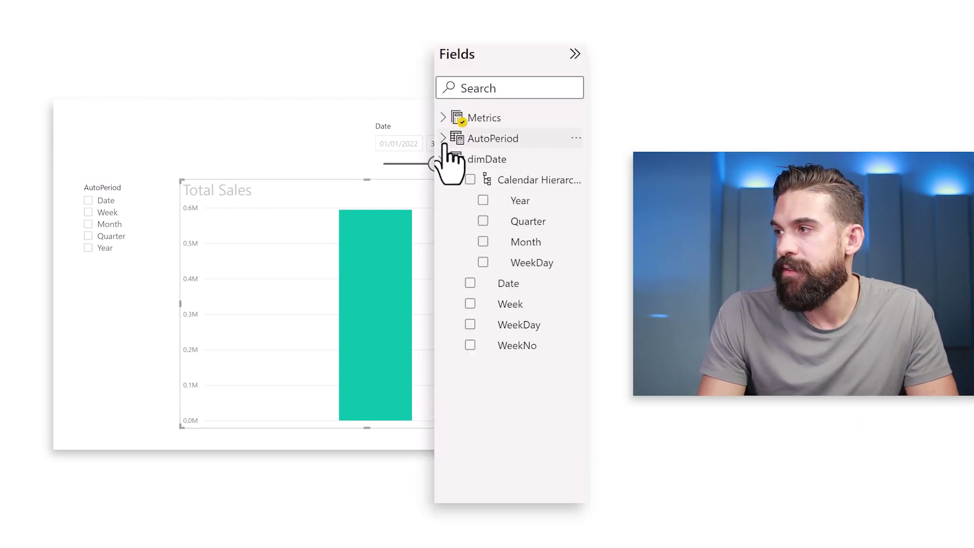
{"action": "left_click", "coordinate": [444, 138]}
{"action": "left_click_drag", "start_coordinate": [522, 161], "coordinate": [431, 236]}
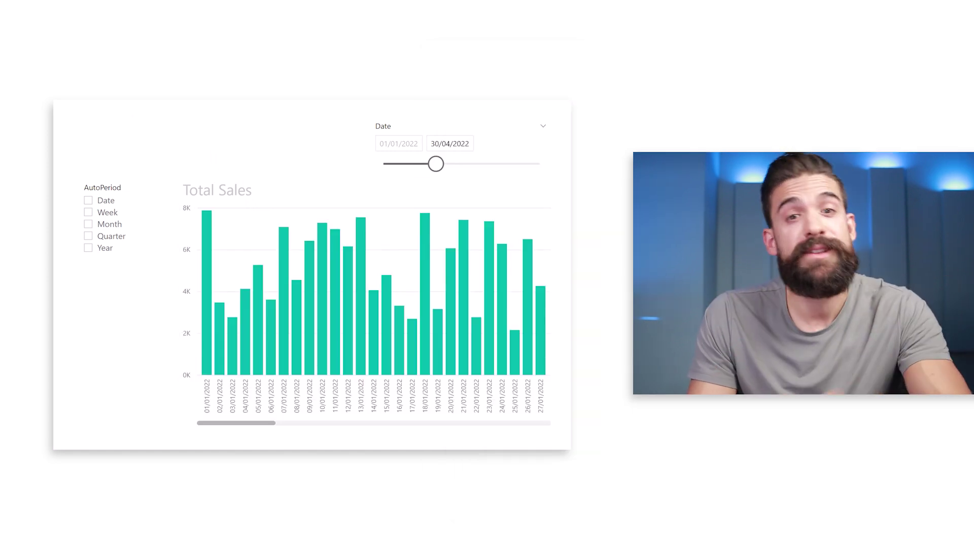
Step: Switch the chart's period with the AutoPeriod slicer from Date to Week and finally to Month
{"action": "left_click", "coordinate": [88, 201]}
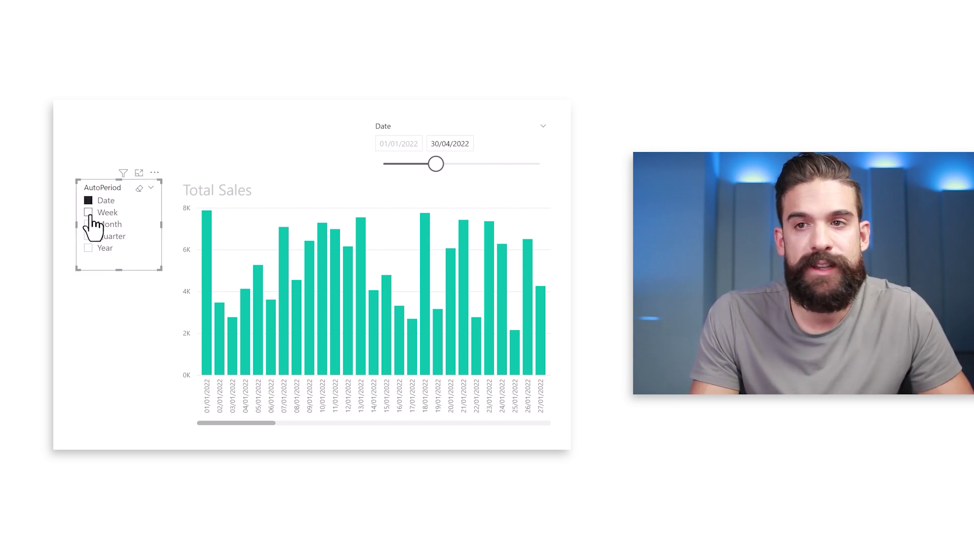
{"action": "left_click", "coordinate": [88, 213]}
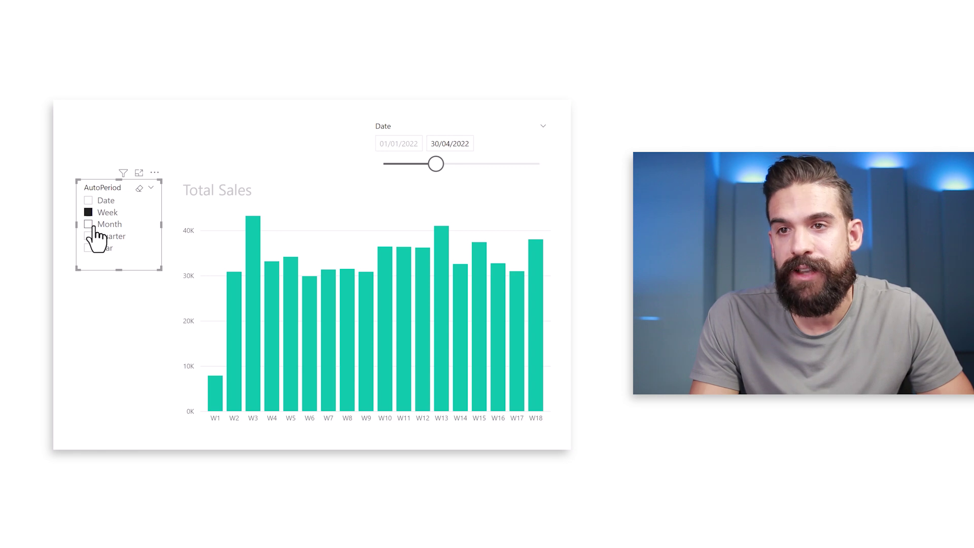
{"action": "left_click", "coordinate": [94, 226]}
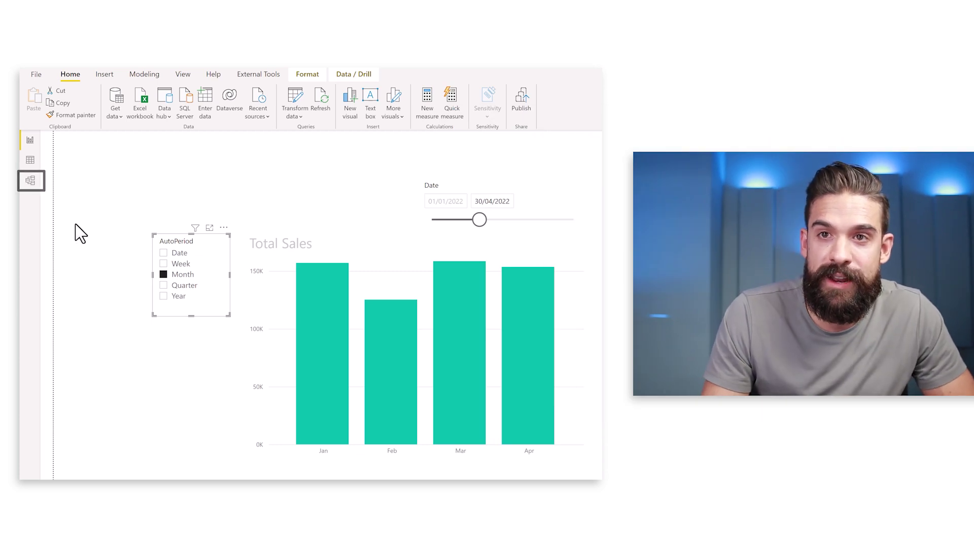
Step: Open the model diagram and move the AutoPeriod table down beside the Sales table
{"action": "left_click", "coordinate": [30, 181]}
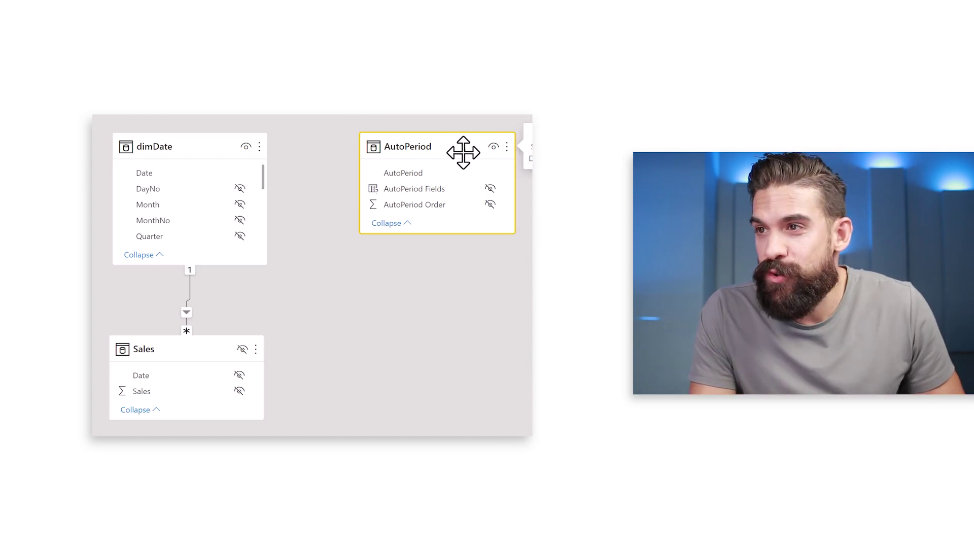
{"action": "left_click_drag", "start_coordinate": [451, 148], "coordinate": [482, 326]}
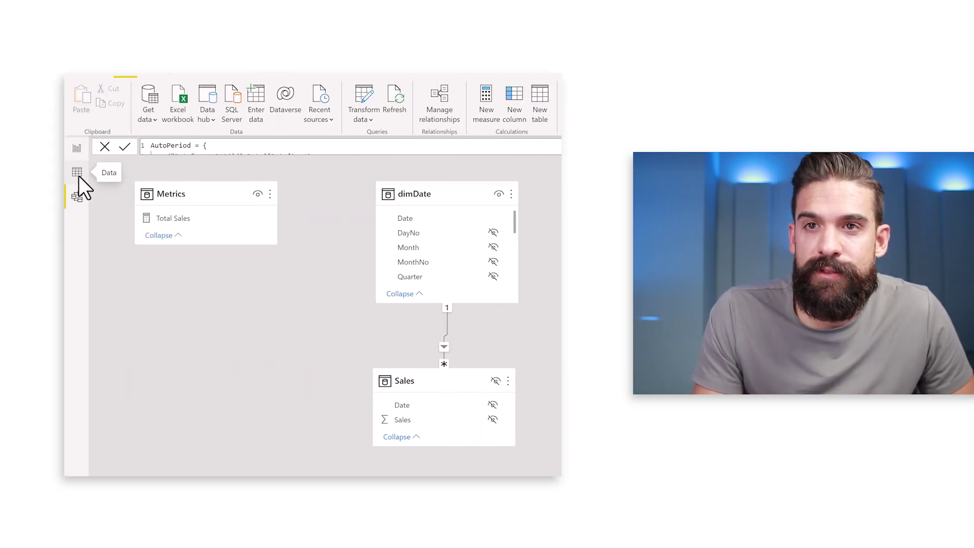
Step: Create a new calculated table named DateToPeriodBridge from the data view
{"action": "left_click", "coordinate": [78, 174]}
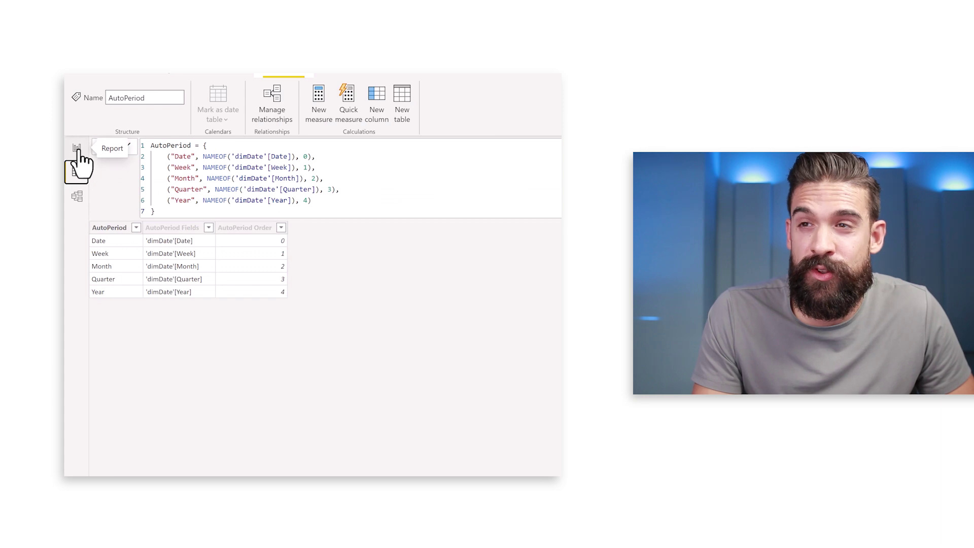
{"action": "left_click", "coordinate": [401, 112]}
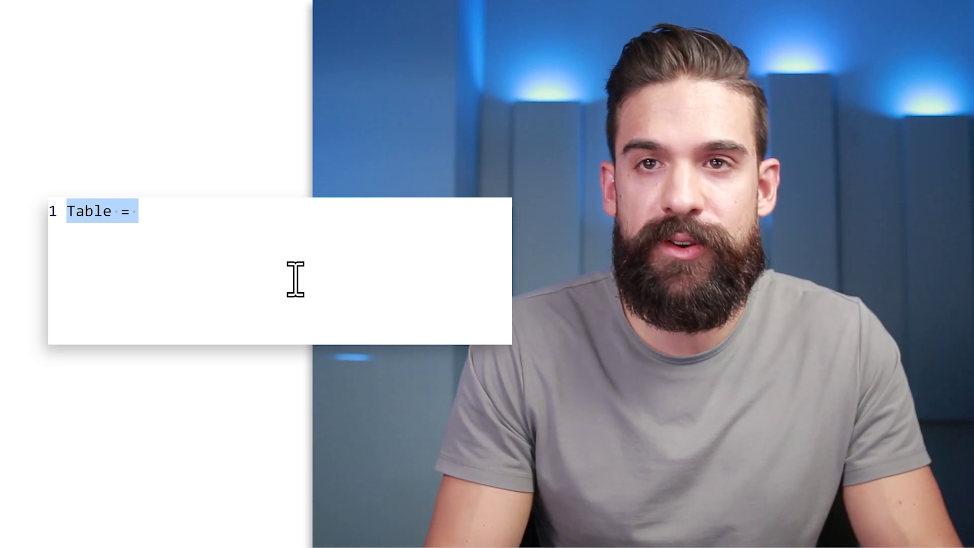
{"action": "type", "text": "DateToPerio"}
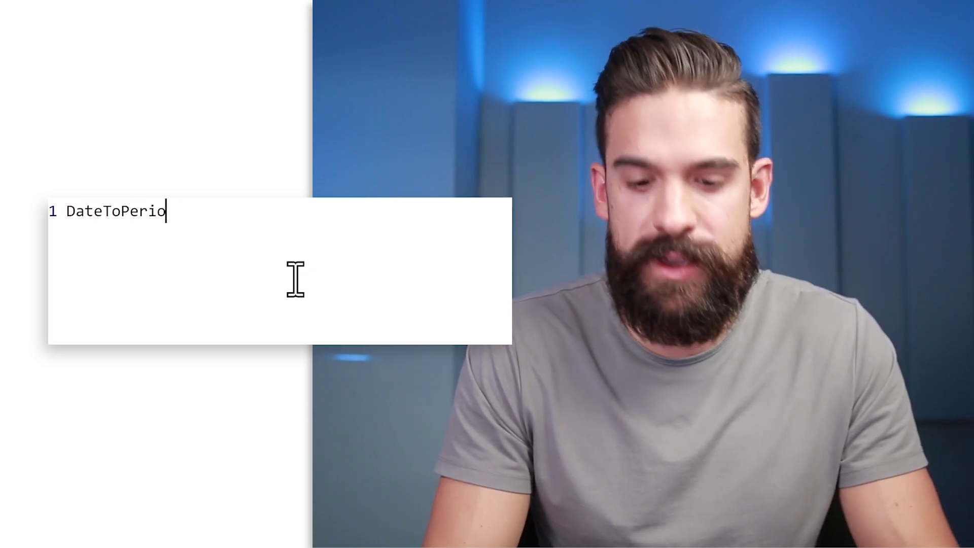
{"action": "type", "text": "dBrid"}
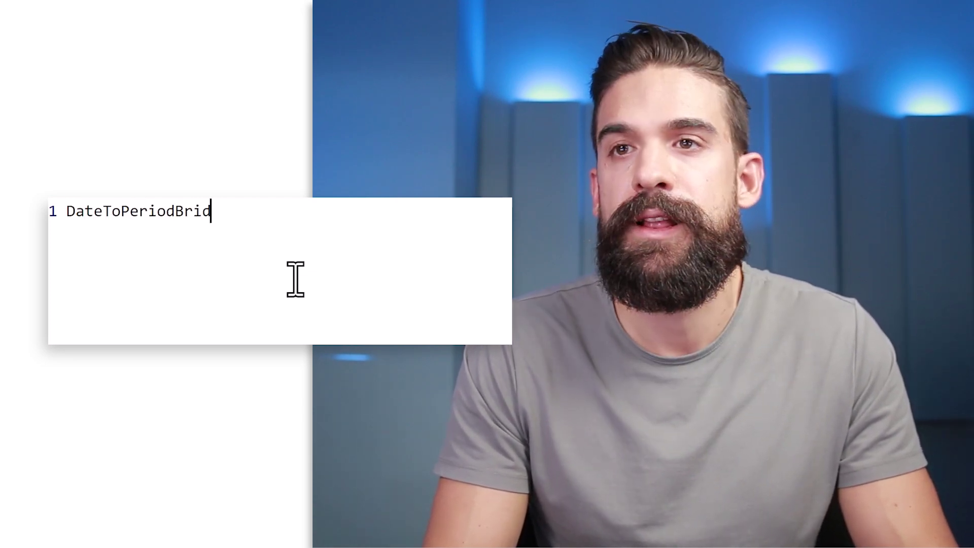
{"action": "type", "text": "ge ="}
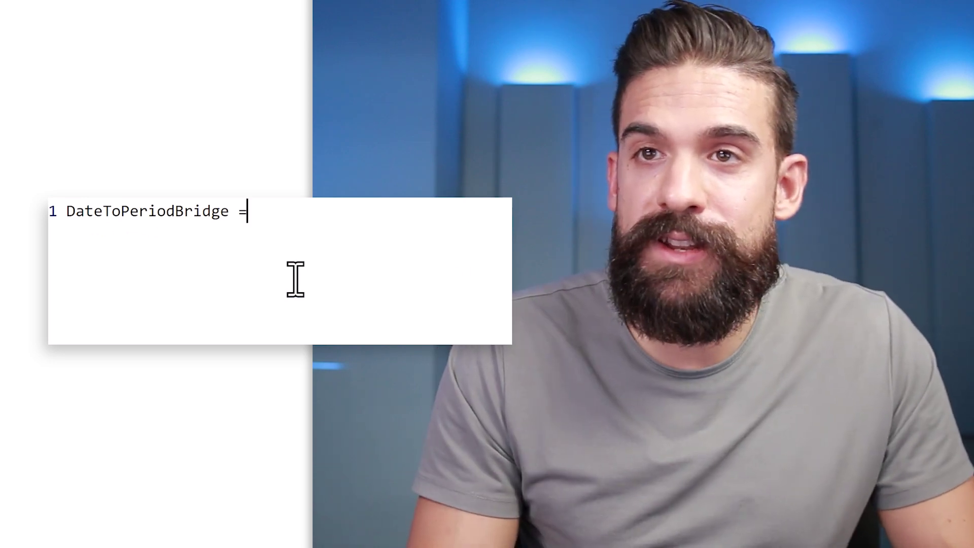
Step: Begin the DateToPeriodBridge formula with ADDCOLUMNS, using CALENDARAUTO() as its source table
{"action": "key", "text": "shift+Return"}
{"action": "type", "text": "Add"}
{"action": "key", "text": "Tab"}
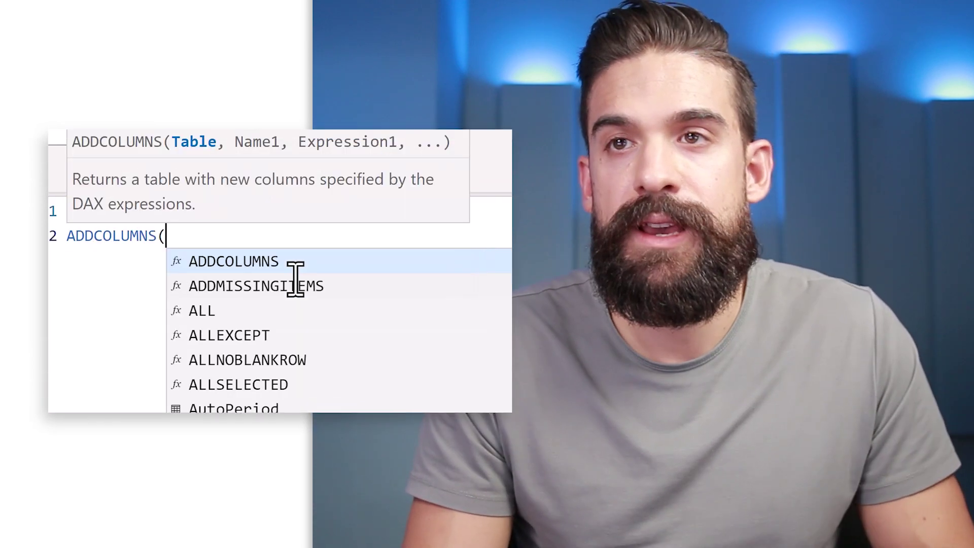
{"action": "key", "text": "shift+Return"}
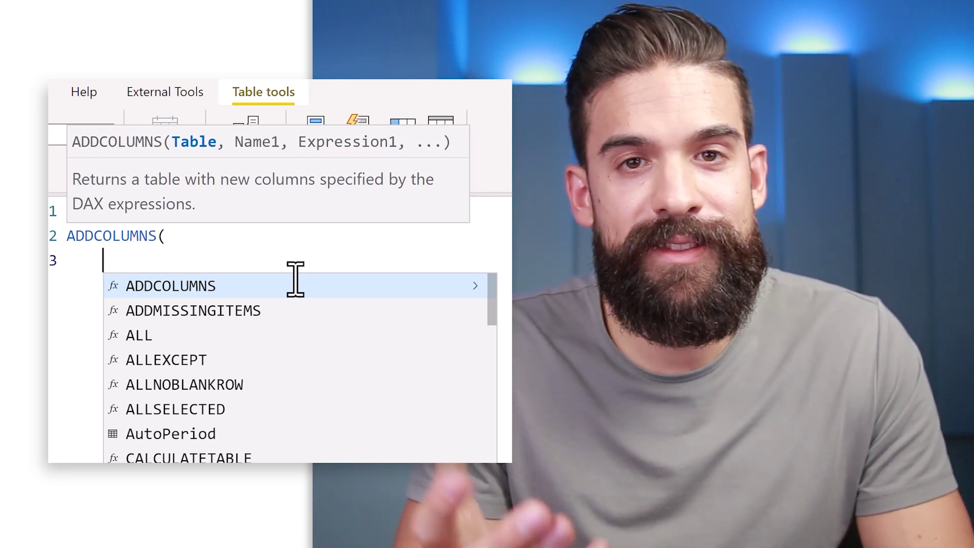
{"action": "type", "text": "CAL"}
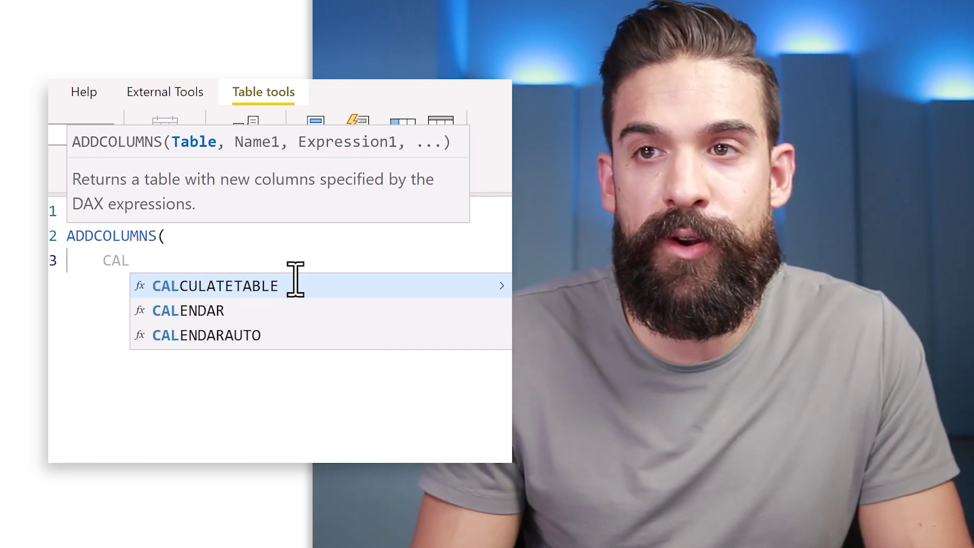
{"action": "key", "text": "Down"}
{"action": "key", "text": "Down"}
{"action": "key", "text": "Tab"}
{"action": "type", "text": ")"}
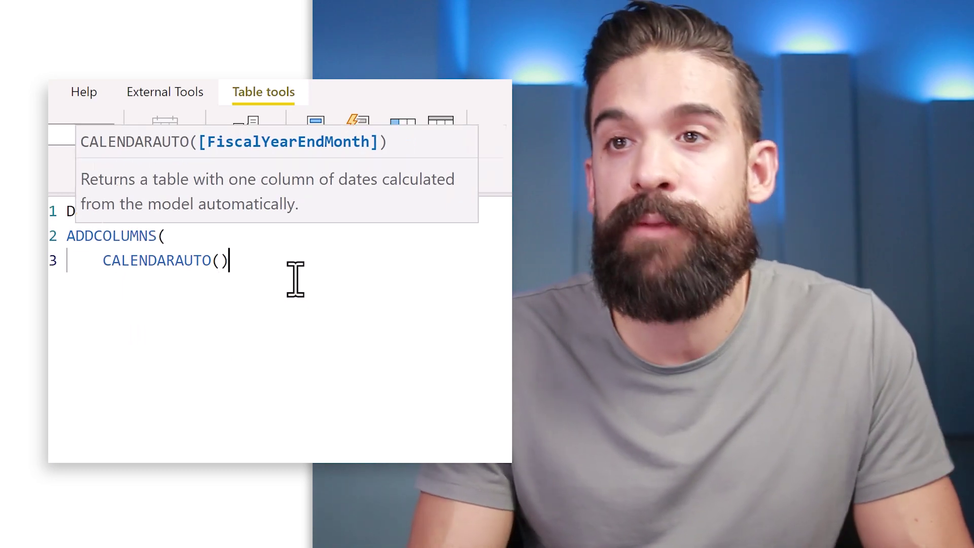
Step: Name the column added by the ADDCOLUMNS function "Period"
{"action": "type", "text": ","}
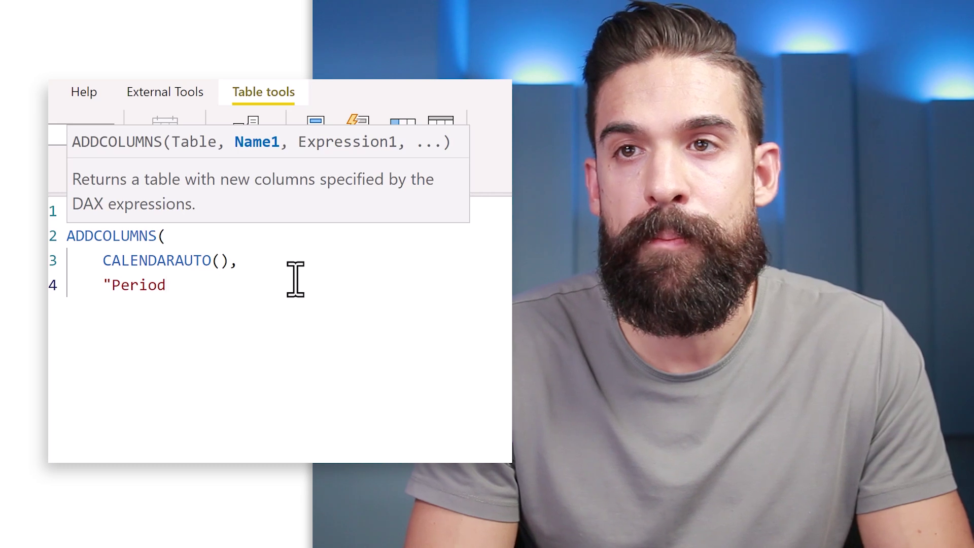
{"action": "type", "text": ","}
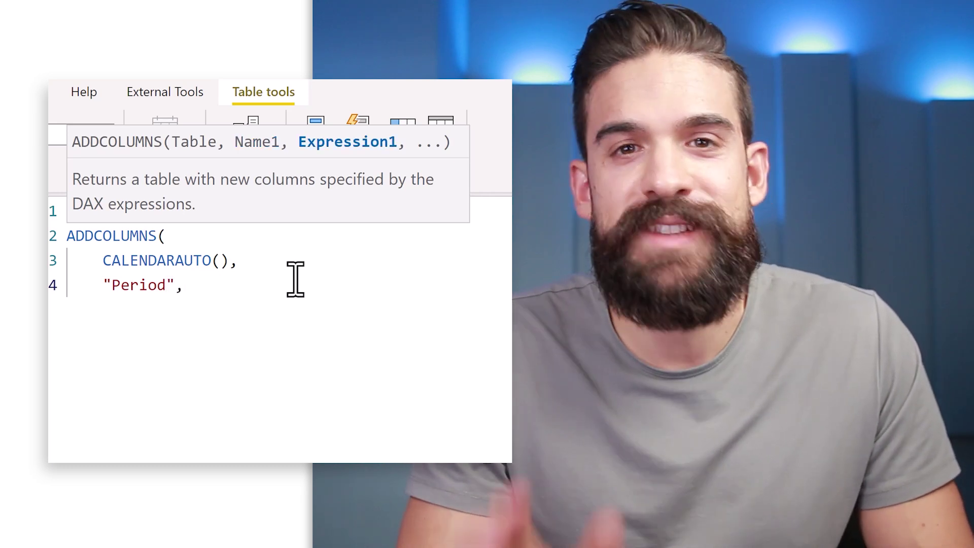
{"action": "key", "text": "Escape"}
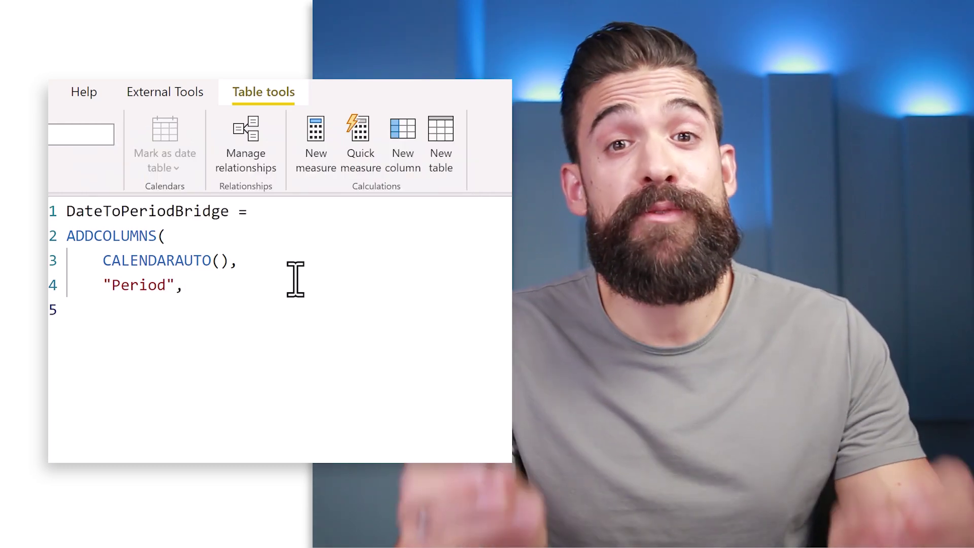
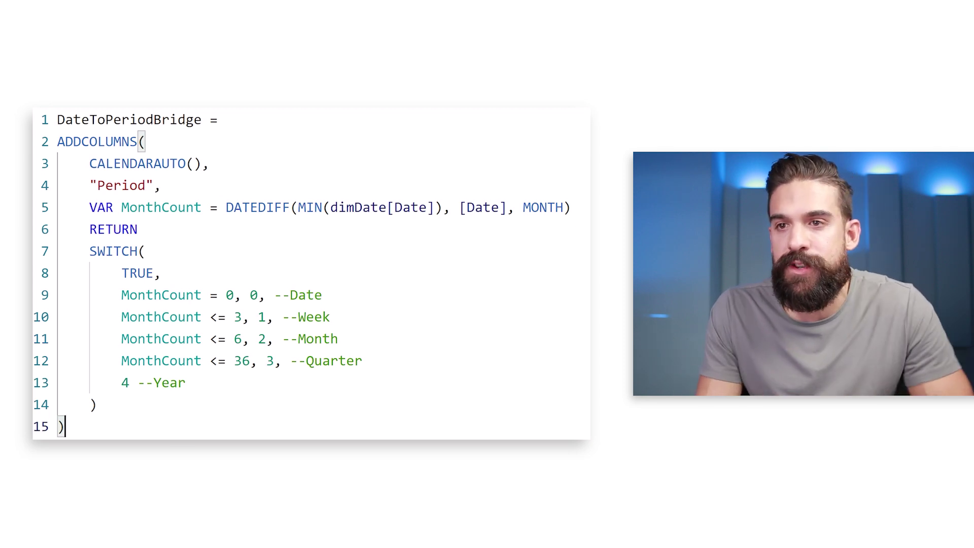
Step: Compare the month thresholds and period codes in the DateToPeriodBridge formula with the order numbers in the AutoPeriod table's definition
{"action": "double_click", "coordinate": [238, 338]}
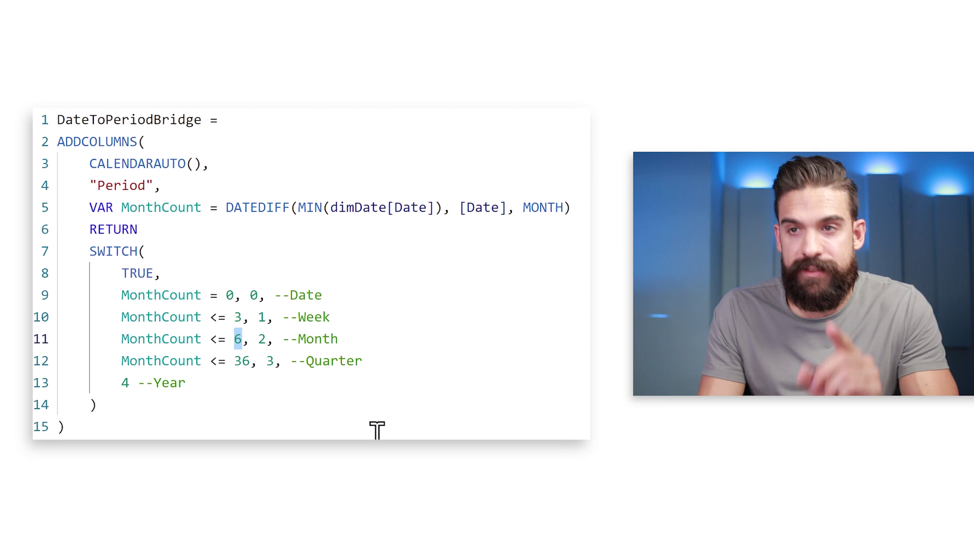
{"action": "left_click", "coordinate": [254, 294]}
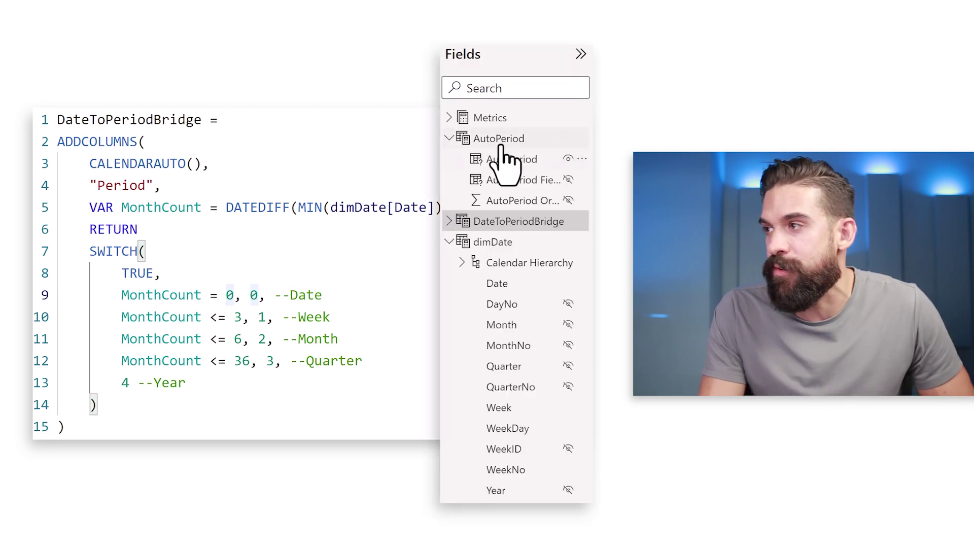
{"action": "left_click", "coordinate": [502, 144]}
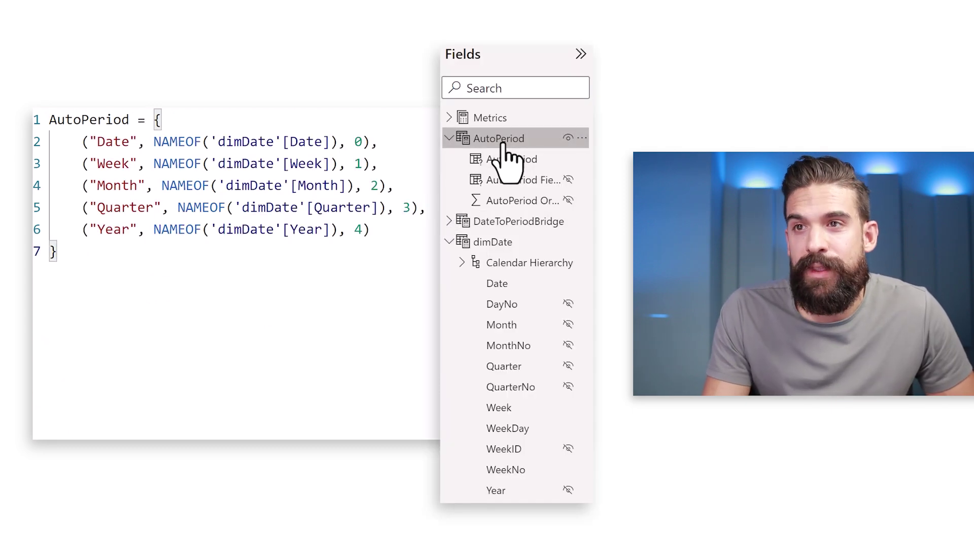
{"action": "left_click", "coordinate": [113, 142]}
{"action": "left_click", "coordinate": [113, 163]}
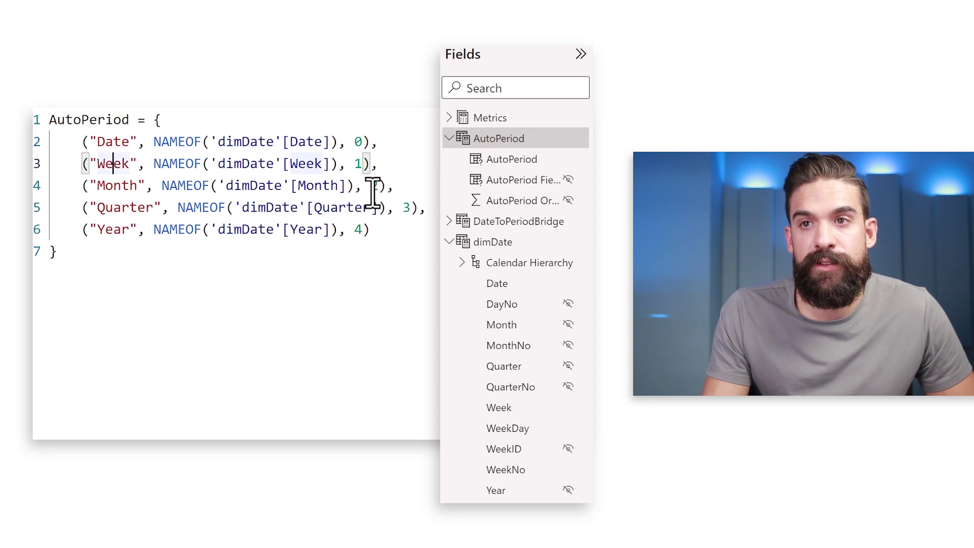
{"action": "left_click", "coordinate": [114, 185]}
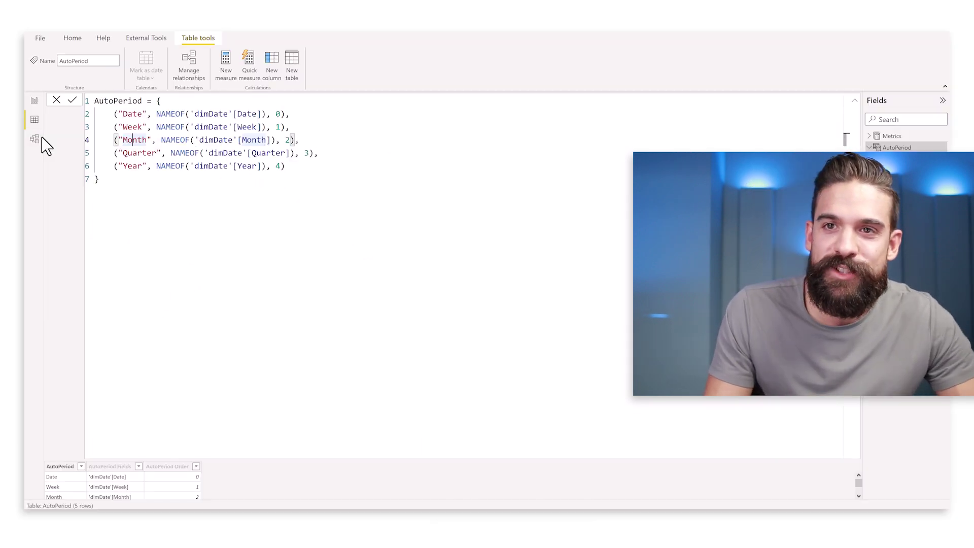
Step: Relate the Date columns of DateToPeriodBridge and dimDate in the model diagram, with dimDate as the relationship's first table
{"action": "left_click", "coordinate": [35, 139]}
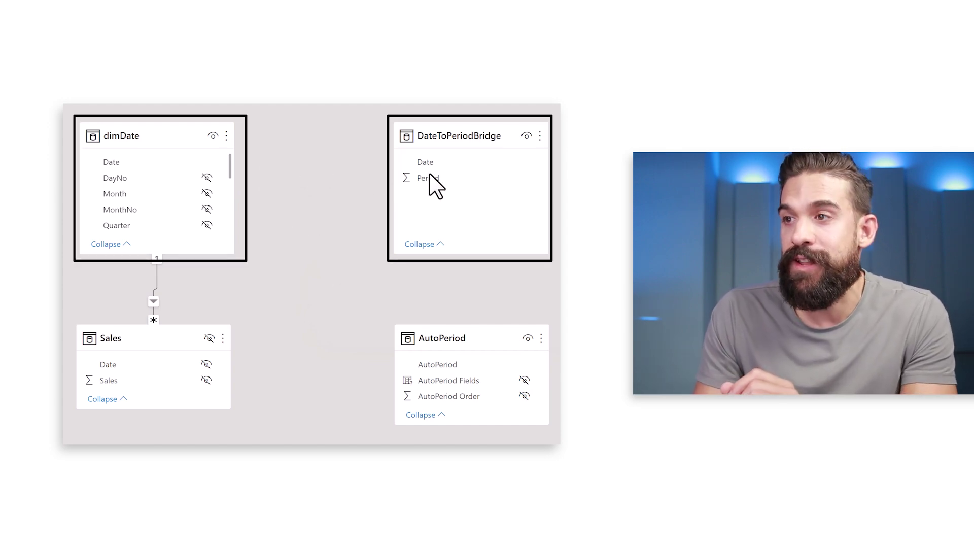
{"action": "left_click_drag", "start_coordinate": [432, 164], "coordinate": [148, 159]}
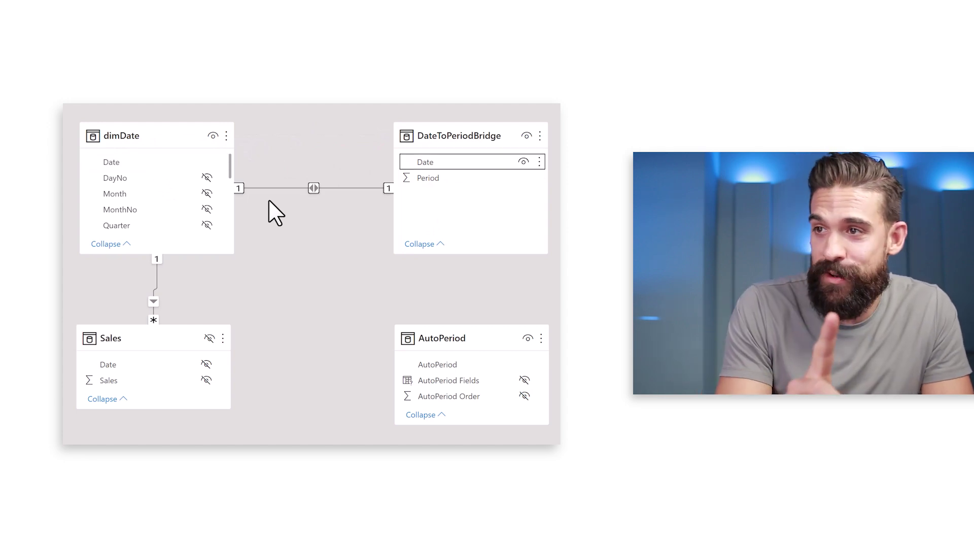
{"action": "double_click", "coordinate": [330, 190]}
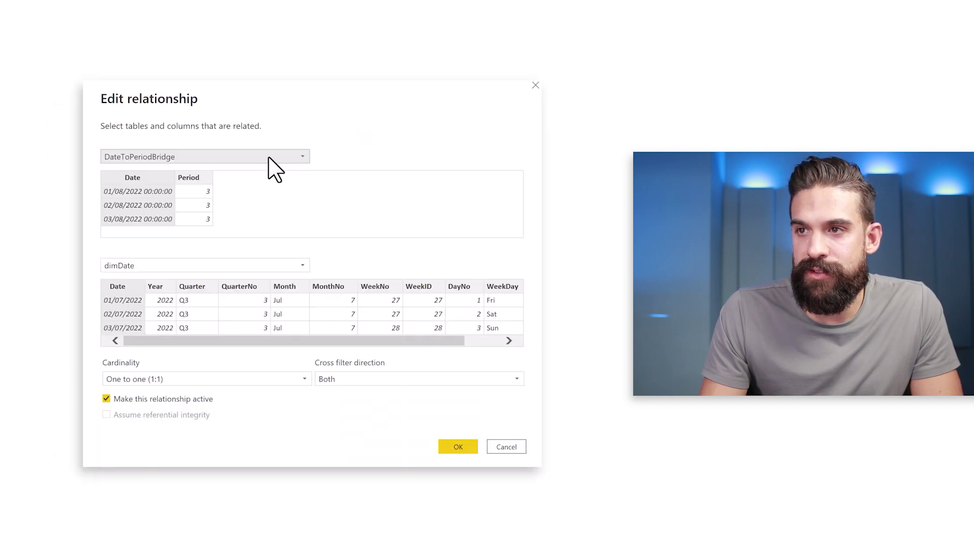
{"action": "left_click", "coordinate": [268, 158]}
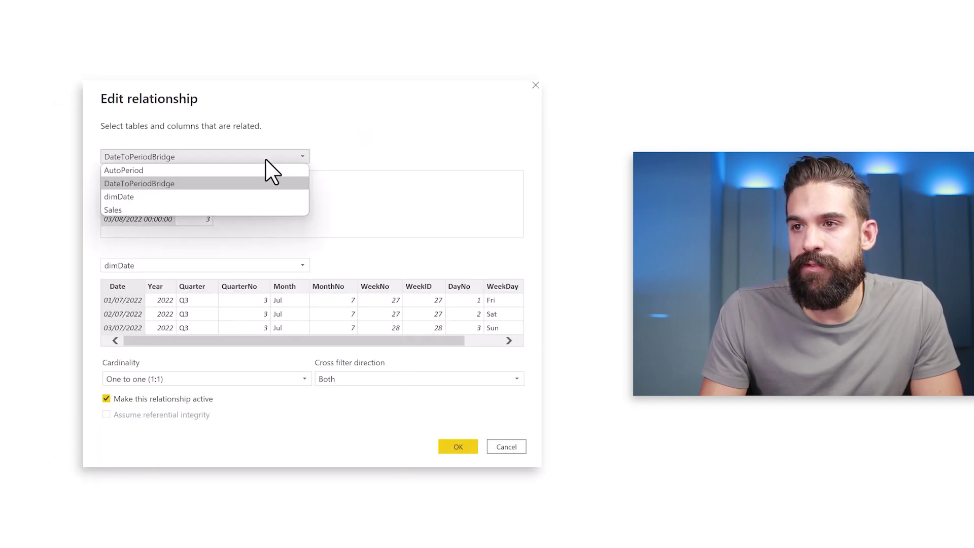
{"action": "left_click", "coordinate": [186, 195]}
{"action": "left_click", "coordinate": [190, 265]}
{"action": "left_click", "coordinate": [152, 292]}
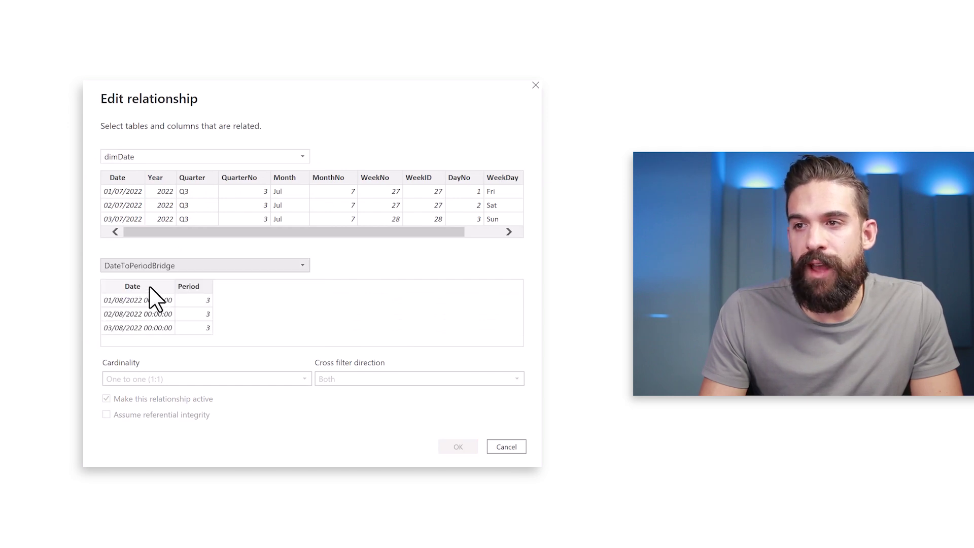
{"action": "left_click", "coordinate": [124, 186]}
{"action": "left_click", "coordinate": [146, 291]}
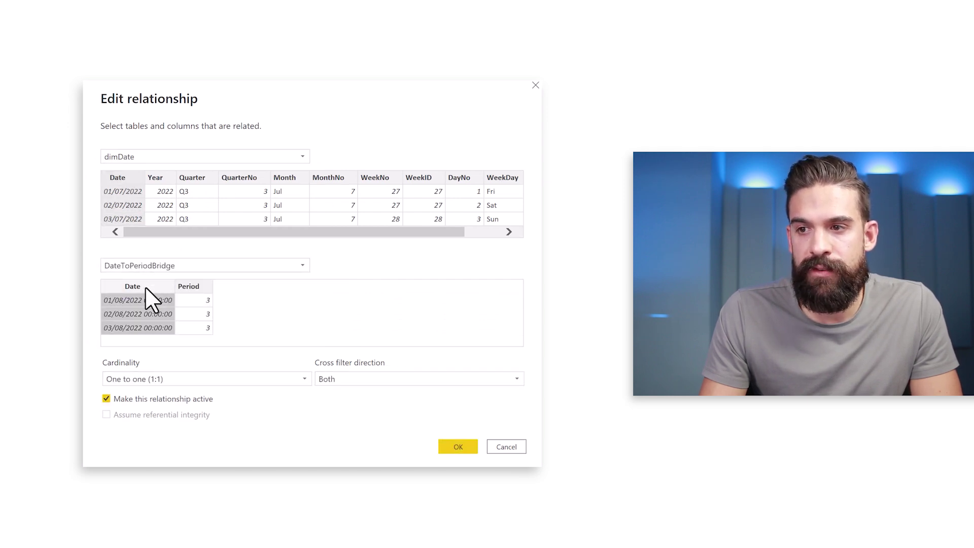
Step: Set the dimDate to DateToPeriodBridge relationship to One to many (1:*) cardinality with Single cross filter direction
{"action": "left_click", "coordinate": [154, 381]}
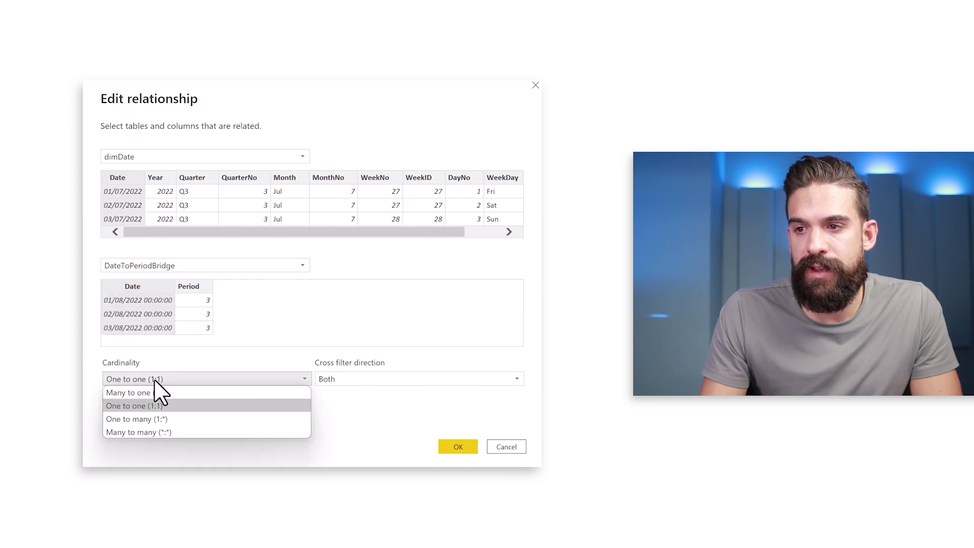
{"action": "left_click", "coordinate": [159, 419]}
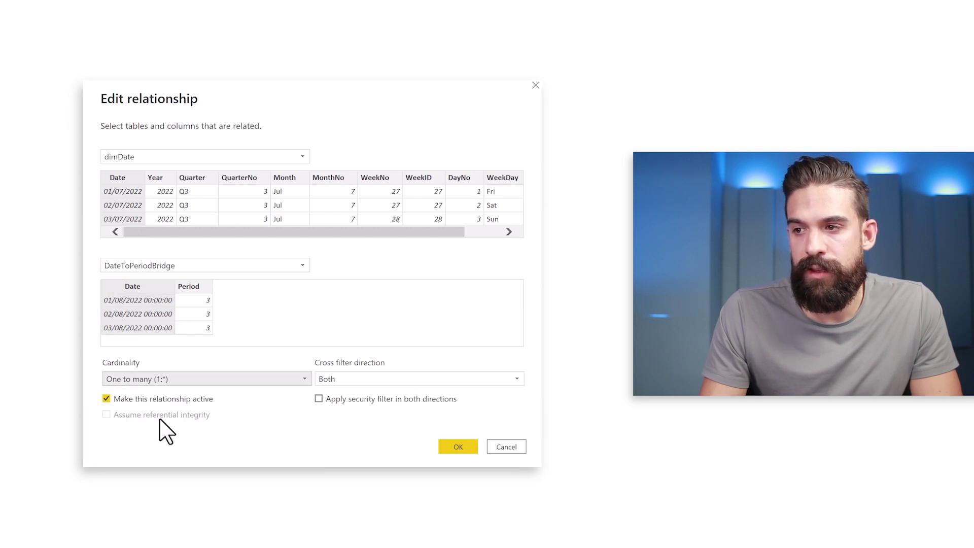
{"action": "left_click", "coordinate": [362, 382]}
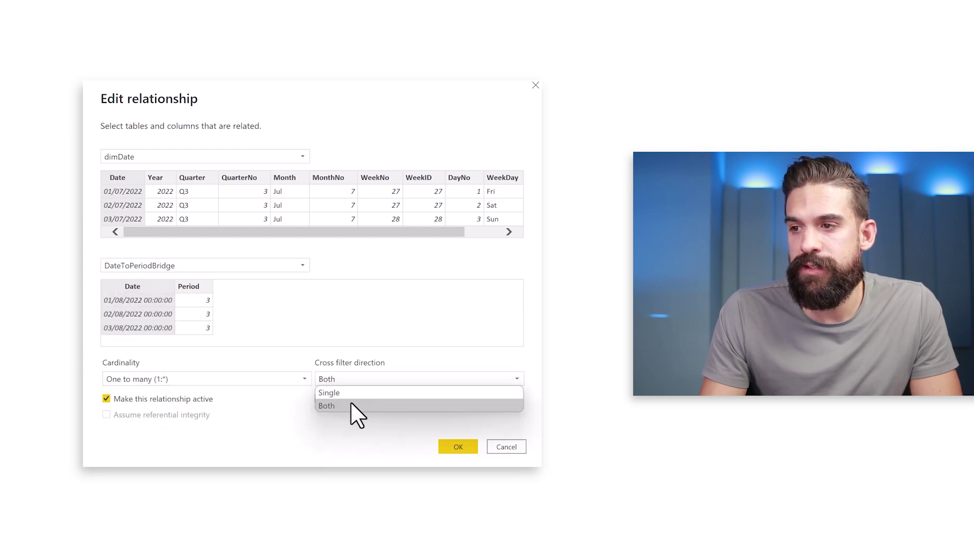
{"action": "left_click", "coordinate": [351, 393]}
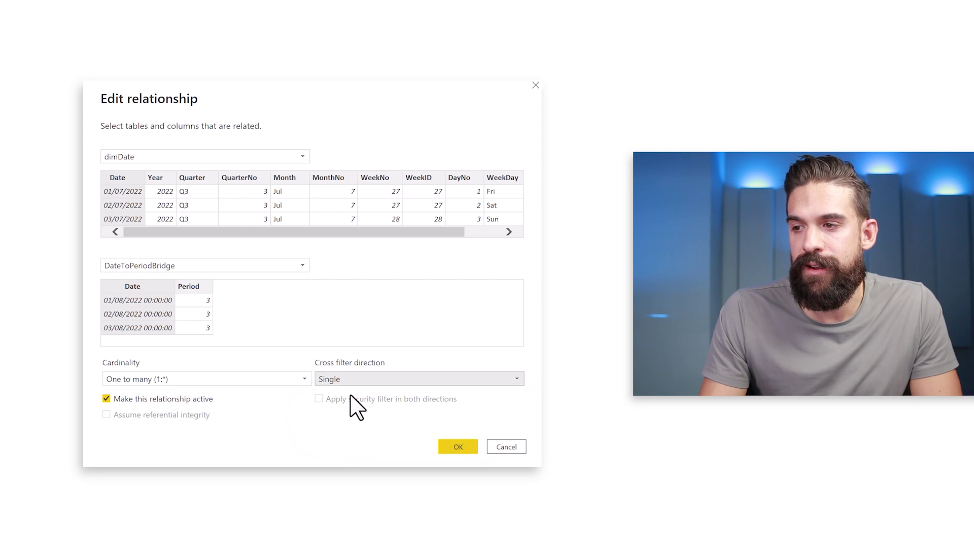
{"action": "left_click", "coordinate": [456, 447]}
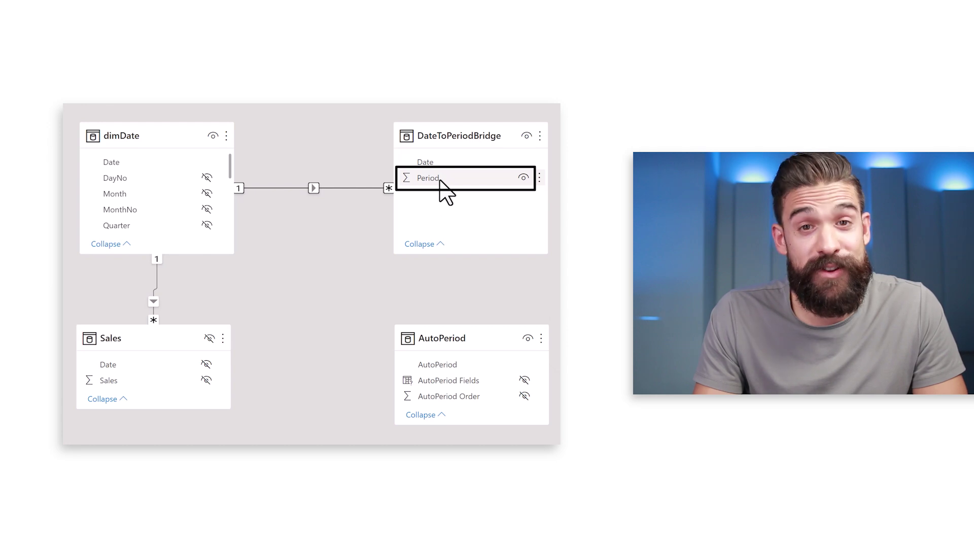
Step: Relate DateToPeriodBridge's Period to AutoPeriod Order and set that relationship's cross filter direction to Both
{"action": "left_click_drag", "start_coordinate": [439, 181], "coordinate": [477, 398]}
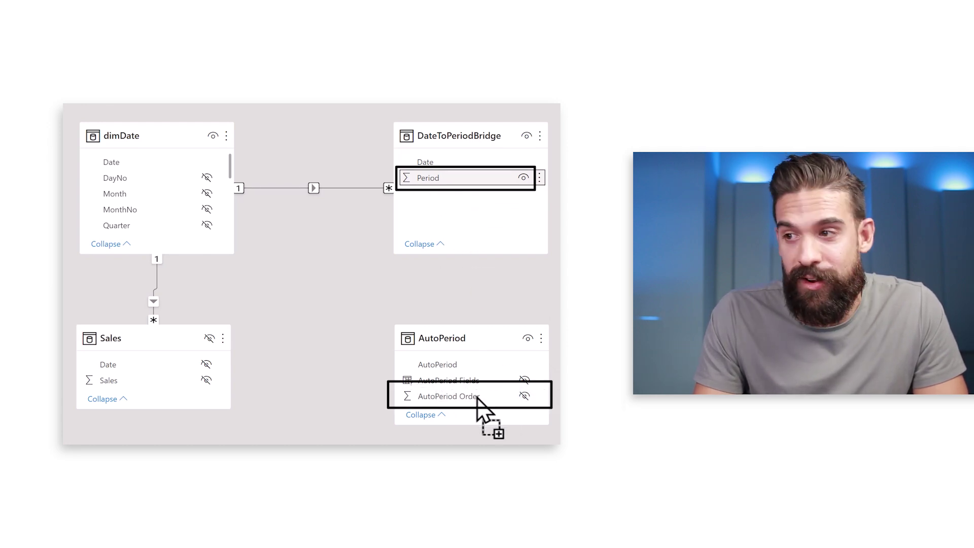
{"action": "left_click_drag", "start_coordinate": [477, 398], "coordinate": [477, 398]}
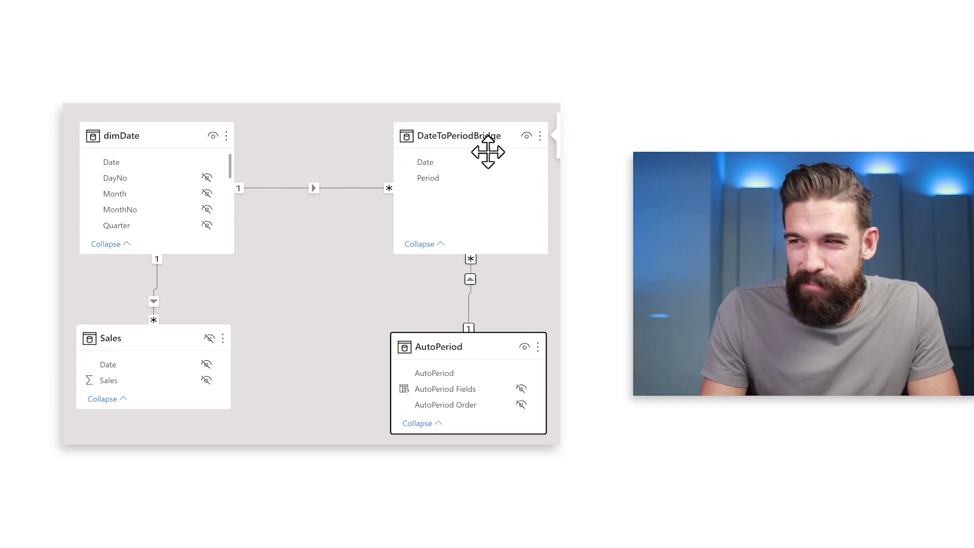
{"action": "left_click", "coordinate": [471, 298]}
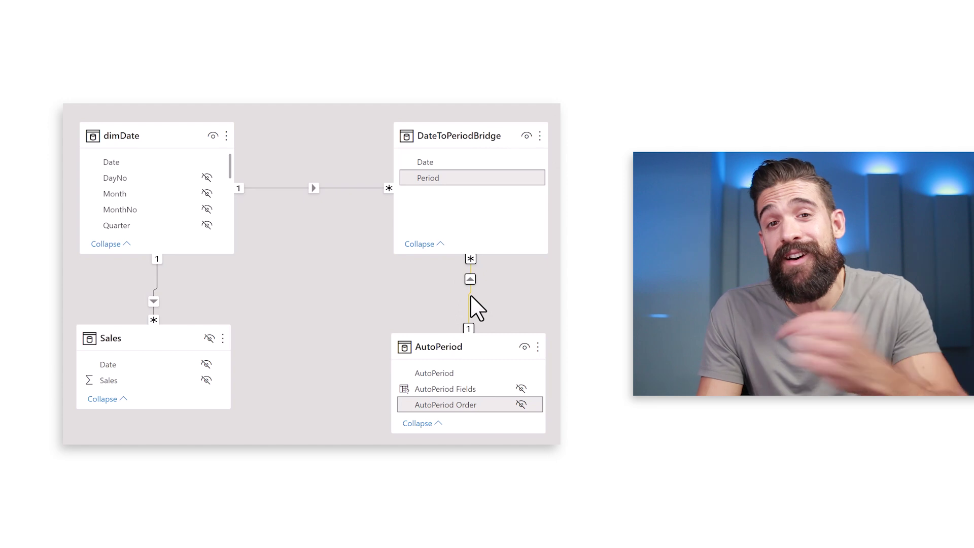
{"action": "double_click", "coordinate": [470, 297]}
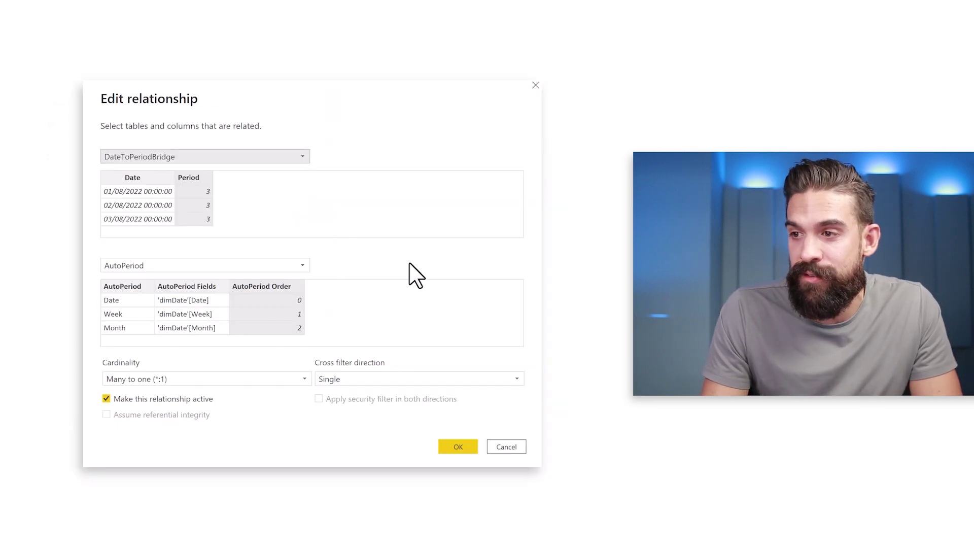
{"action": "left_click", "coordinate": [383, 380]}
{"action": "left_click", "coordinate": [380, 406]}
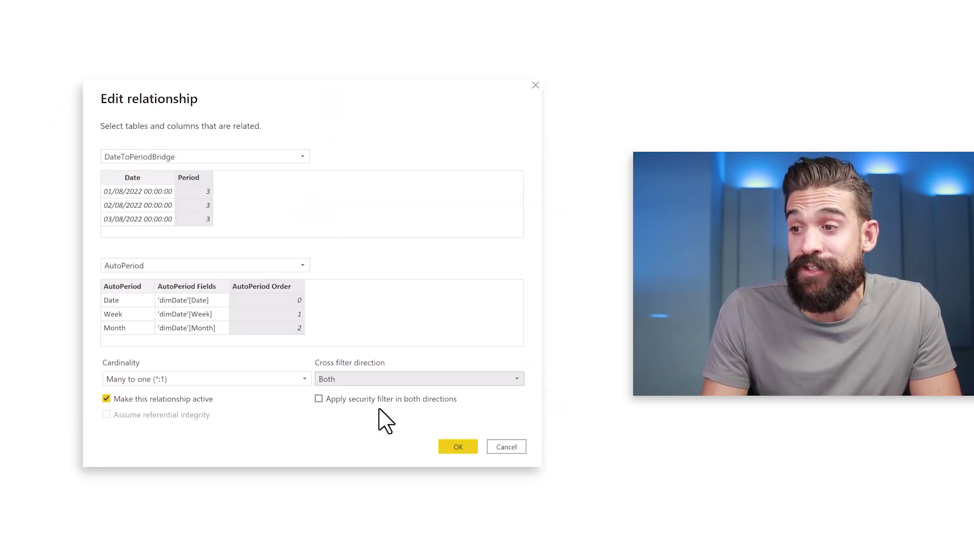
{"action": "left_click", "coordinate": [461, 451]}
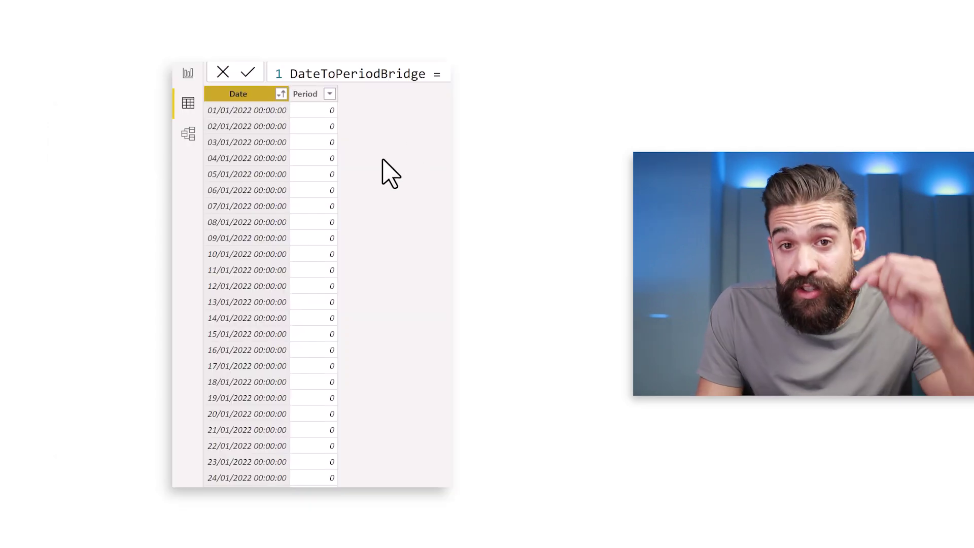
Step: Examine the Period codes assigned to the successive dates in the DateToPeriodBridge table
{"action": "scroll", "coordinate": [321, 282], "scroll_direction": "down", "scroll_amount": 18}
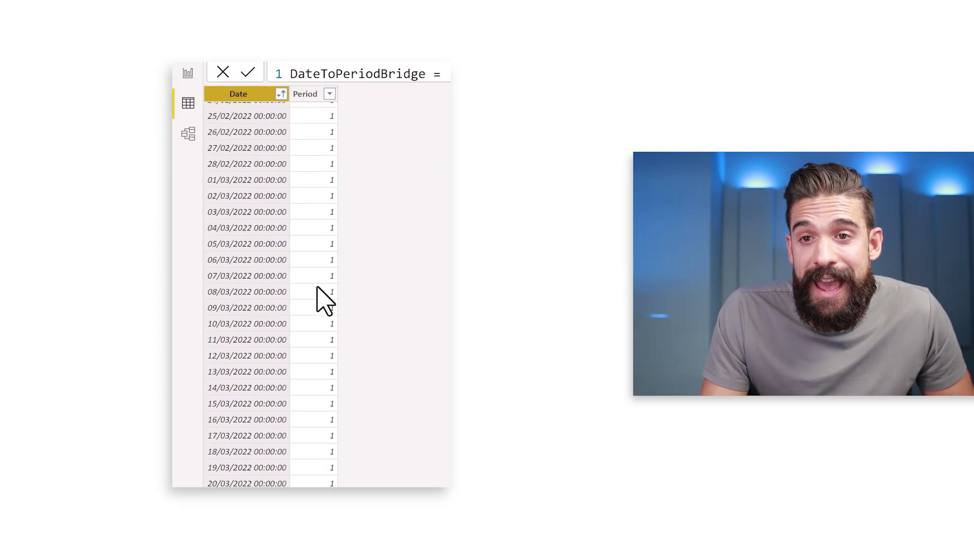
{"action": "scroll", "coordinate": [325, 300], "scroll_direction": "down", "scroll_amount": 6}
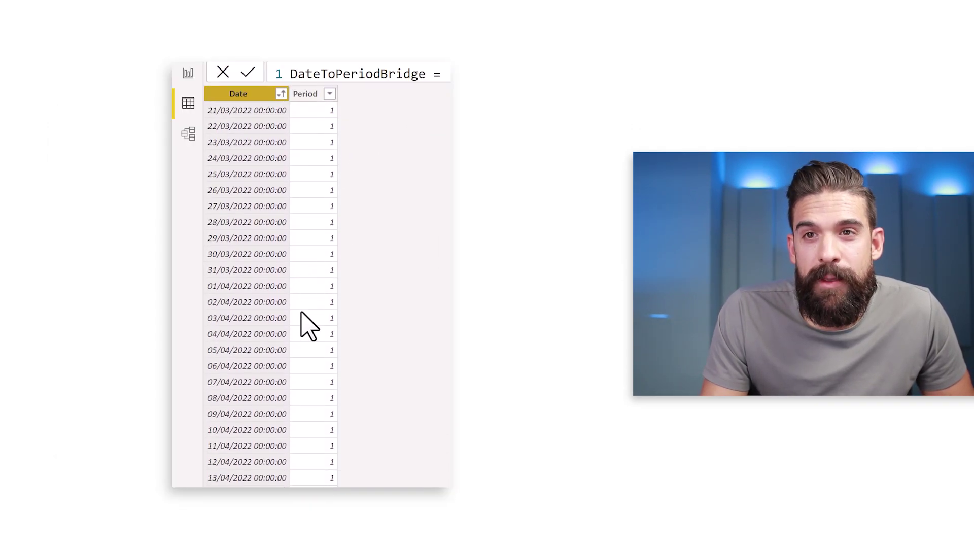
{"action": "left_click", "coordinate": [332, 364]}
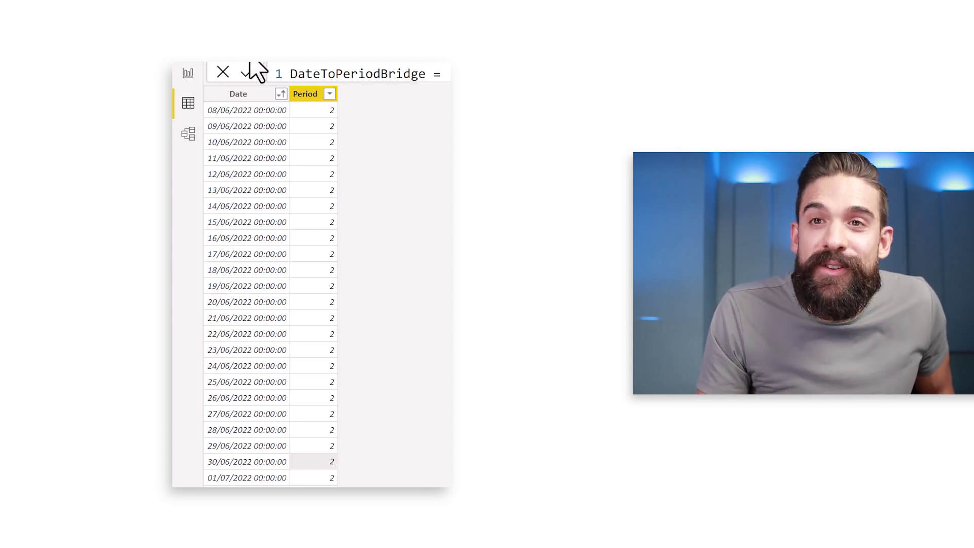
Step: Remove the AutoPeriod slicer from the report page
{"action": "left_click", "coordinate": [188, 76]}
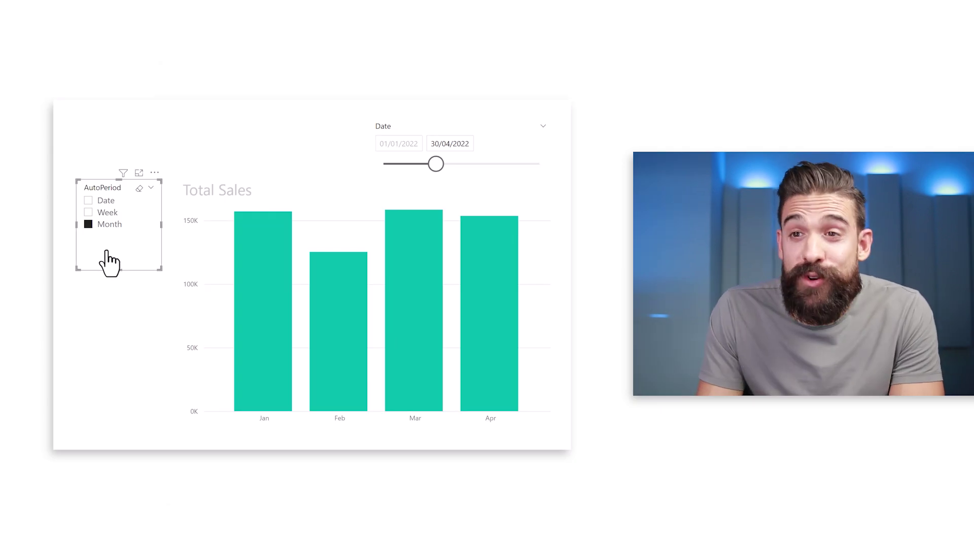
{"action": "left_click", "coordinate": [155, 173]}
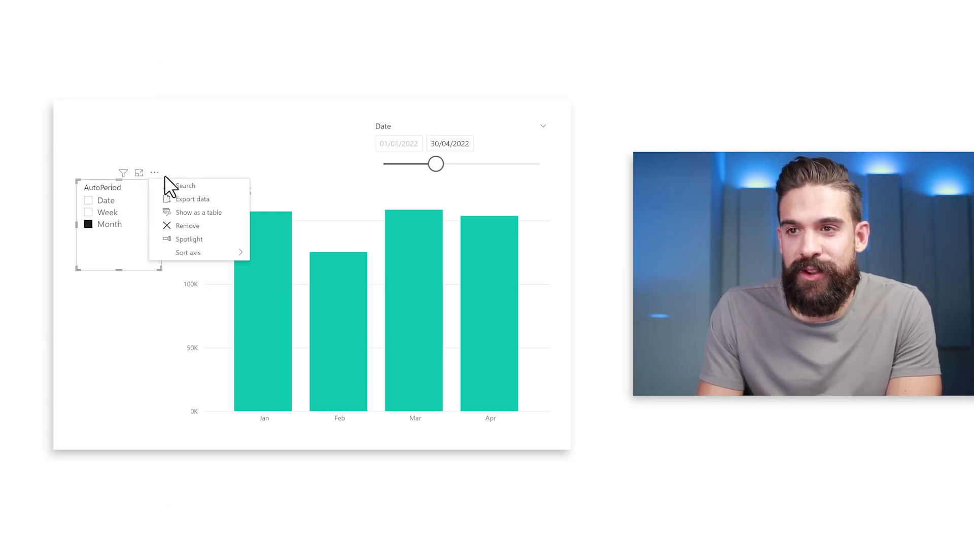
{"action": "left_click", "coordinate": [210, 226]}
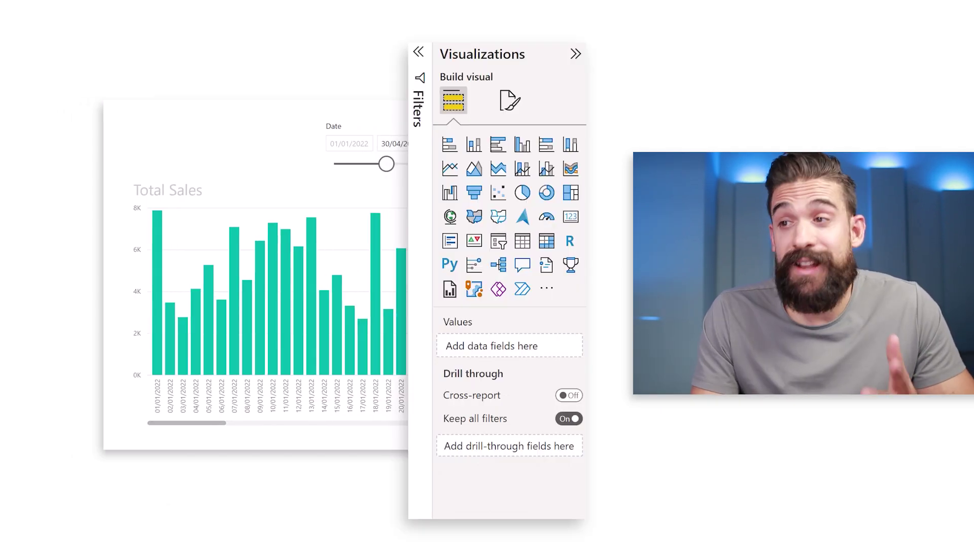
Step: Select the Total Sales chart and show the filters that apply to it
{"action": "left_click", "coordinate": [353, 210]}
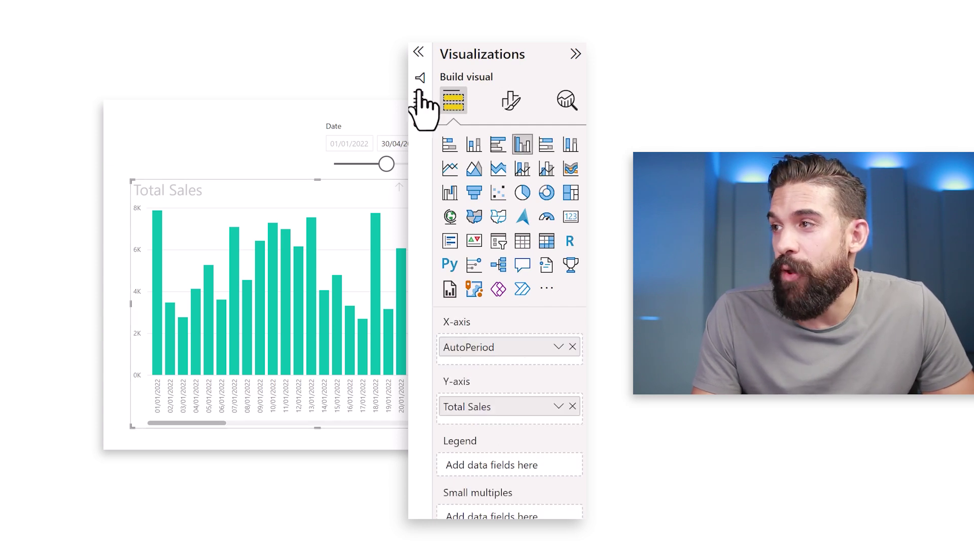
{"action": "left_click", "coordinate": [419, 55]}
{"action": "left_click", "coordinate": [514, 60]}
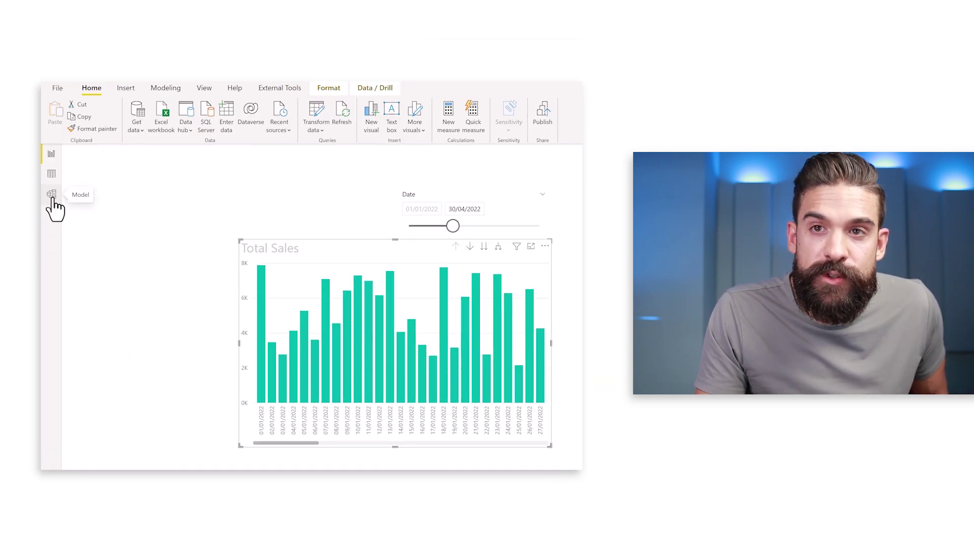
Step: Unhide the AutoPeriod Order column of the AutoPeriod table in the model diagram
{"action": "left_click", "coordinate": [51, 194]}
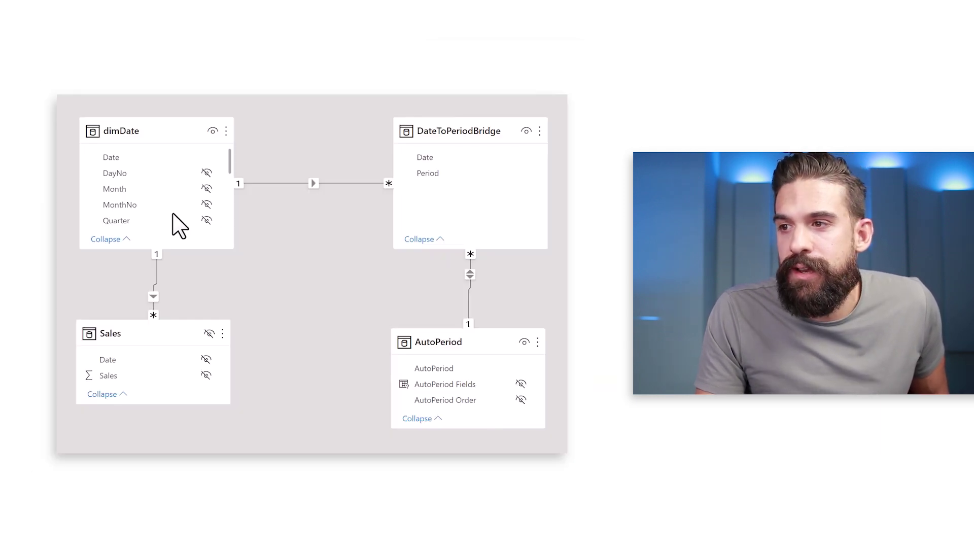
{"action": "left_click", "coordinate": [521, 400]}
{"action": "left_click", "coordinate": [521, 400]}
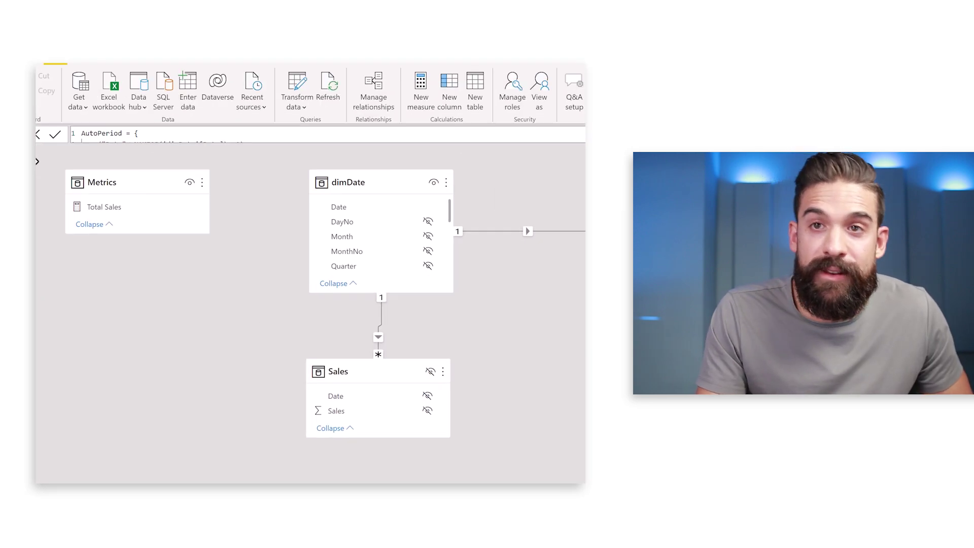
Step: Add AutoPeriod Order to the Total Sales chart's visual-level filters in the report, using the Top N filter type
{"action": "left_click", "coordinate": [45, 149]}
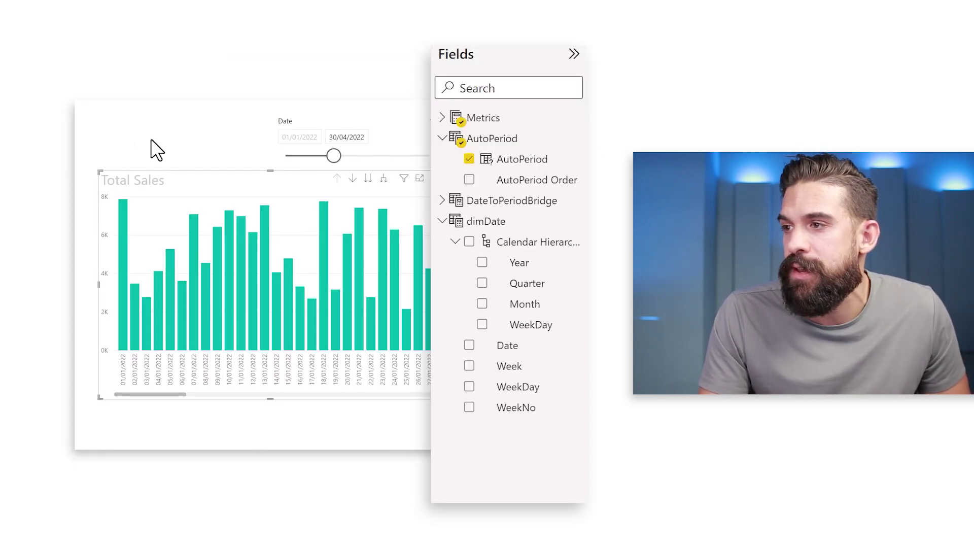
{"action": "left_click_drag", "start_coordinate": [552, 187], "coordinate": [503, 193]}
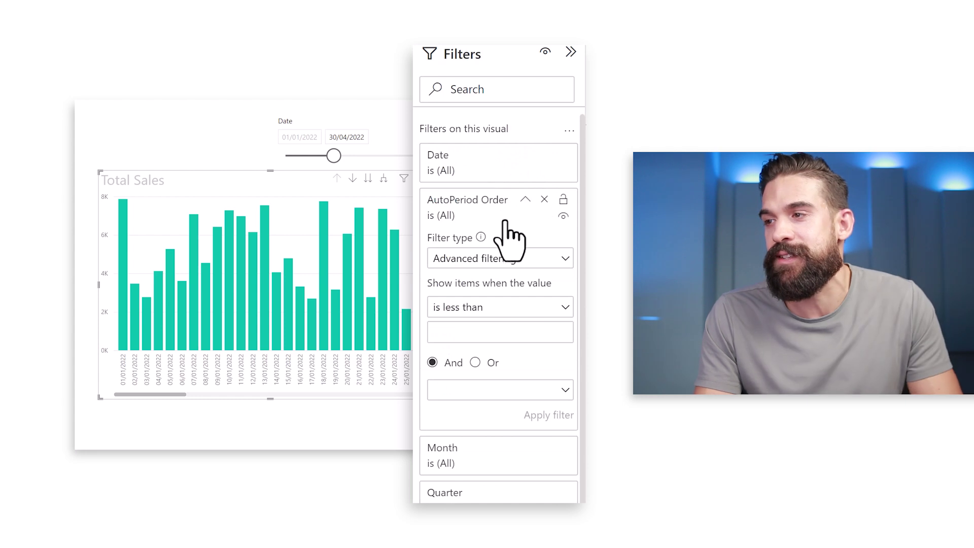
{"action": "left_click", "coordinate": [562, 259]}
{"action": "left_click", "coordinate": [450, 326]}
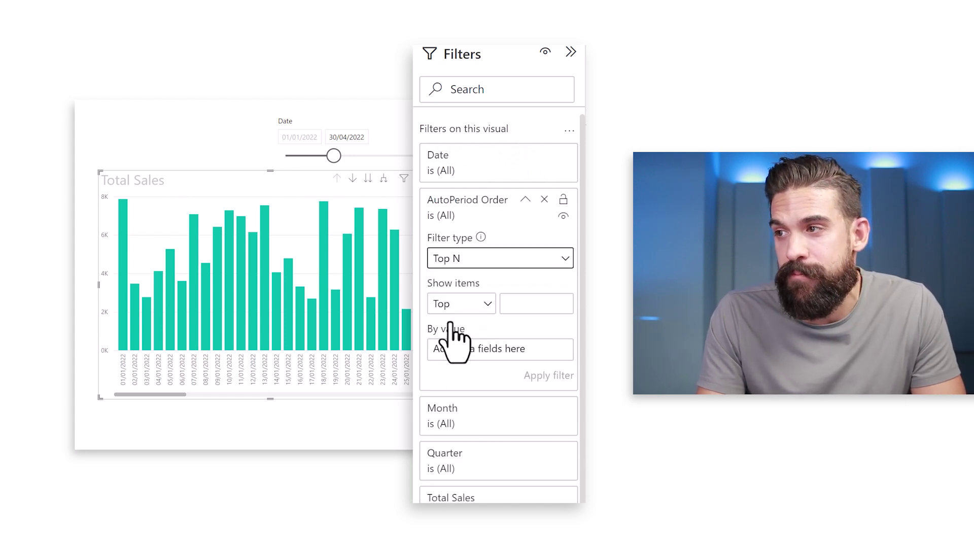
Step: Restrict the AutoPeriod Order filter to the Top 1 item by Maximum of AutoPeriod Order and apply it
{"action": "left_click", "coordinate": [561, 300]}
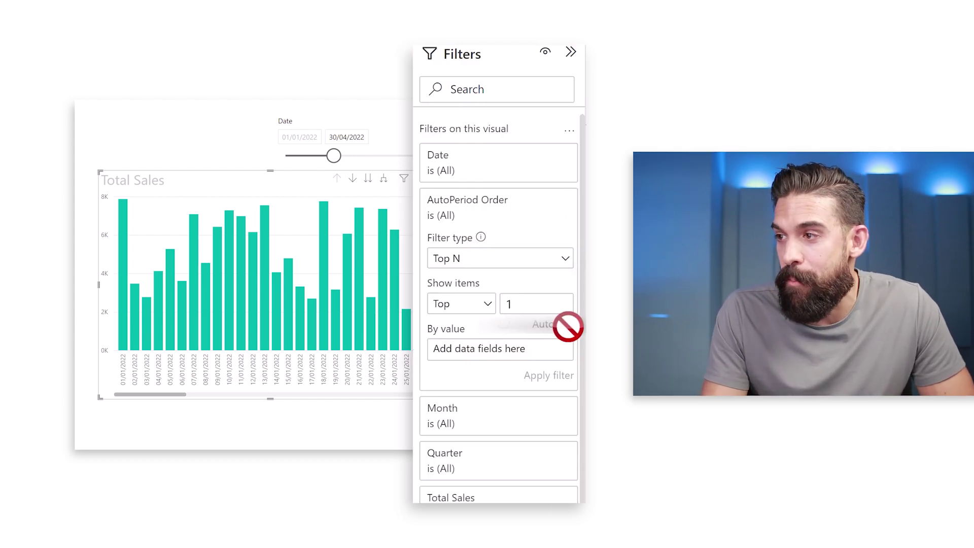
{"action": "left_click_drag", "start_coordinate": [554, 311], "coordinate": [515, 350]}
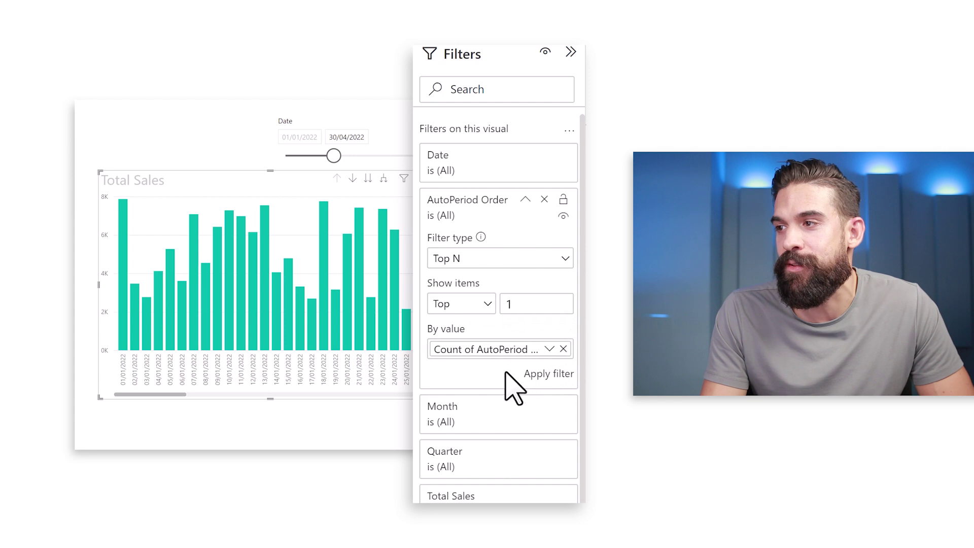
{"action": "left_click", "coordinate": [550, 348]}
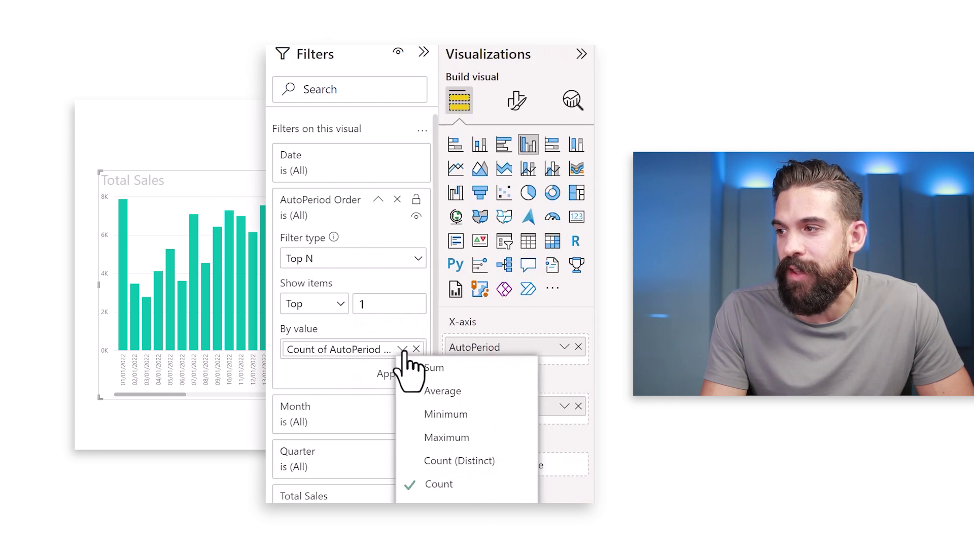
{"action": "left_click", "coordinate": [458, 437]}
{"action": "left_click", "coordinate": [540, 378]}
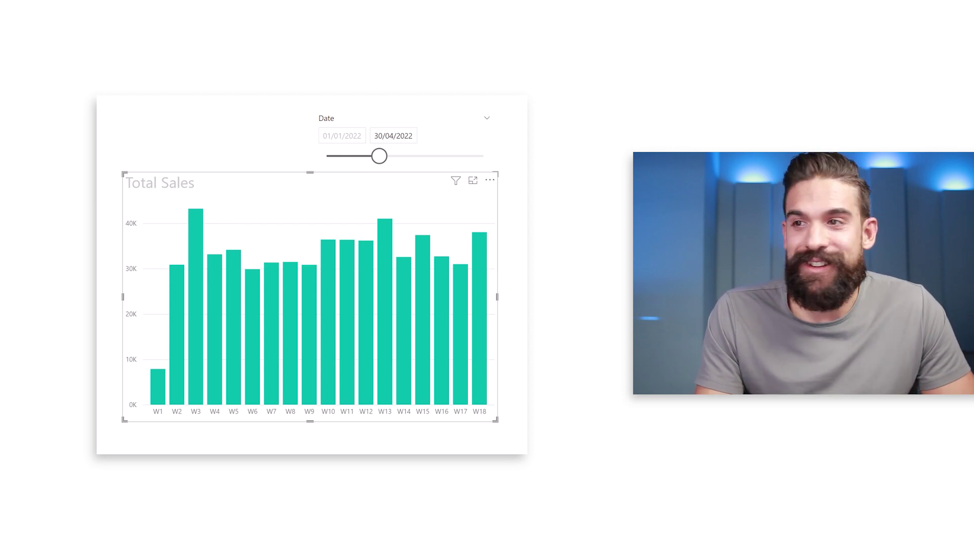
Step: Test the chart's time axis with the Date slicer ending on 14/01/2022 and on 28/02/2022
{"action": "left_click_drag", "start_coordinate": [380, 158], "coordinate": [334, 160]}
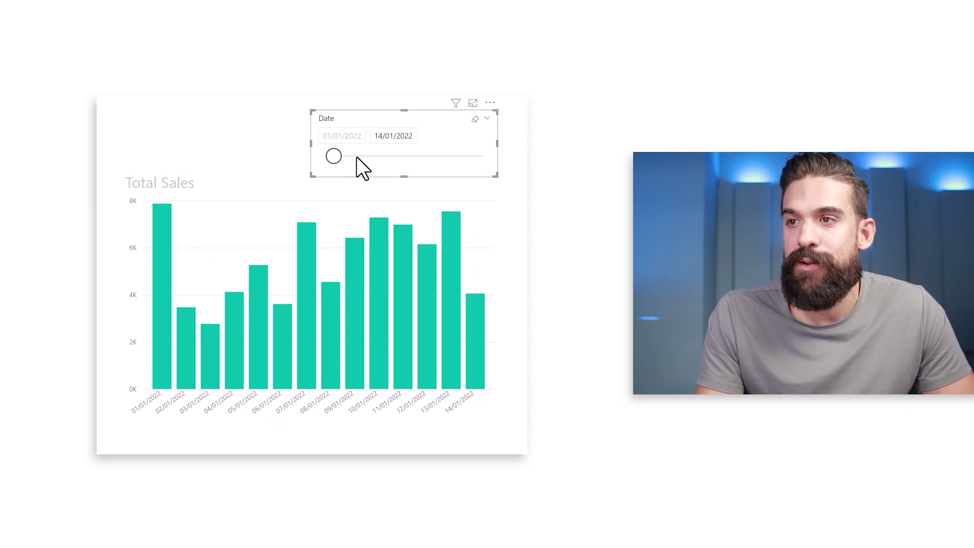
{"action": "left_click", "coordinate": [401, 134]}
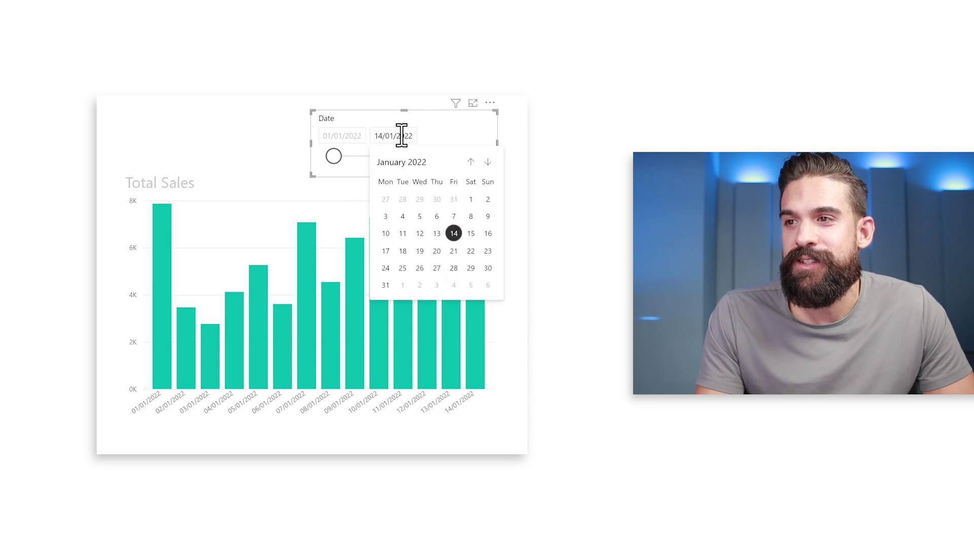
{"action": "left_click", "coordinate": [487, 162]}
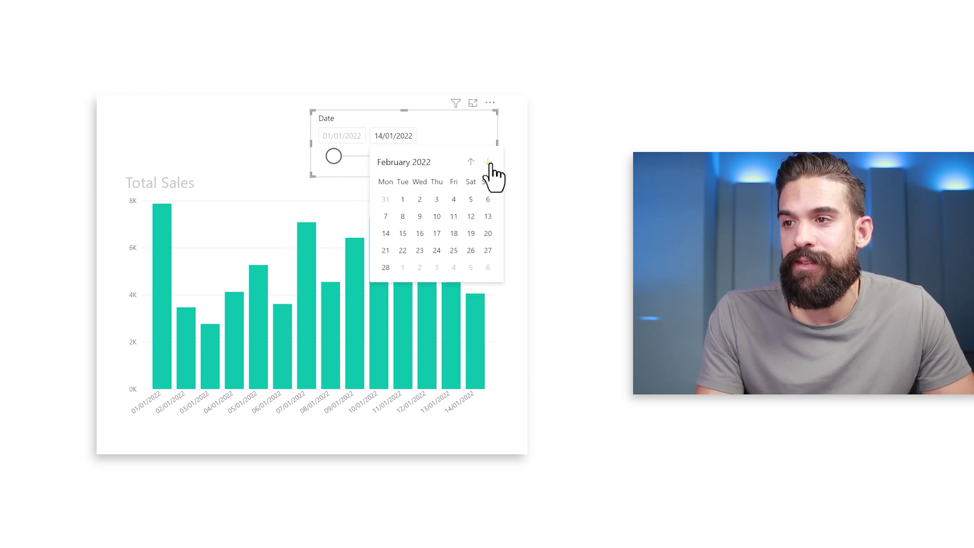
{"action": "left_click", "coordinate": [386, 268]}
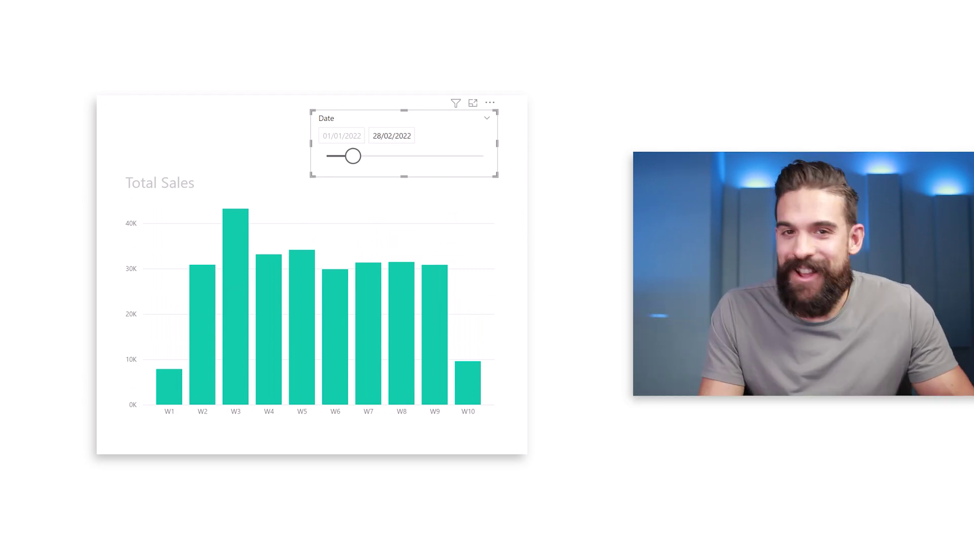
Step: Set the Date slicer's end date to 30/06/2022
{"action": "left_click", "coordinate": [400, 135]}
{"action": "left_click", "coordinate": [485, 162]}
{"action": "left_click", "coordinate": [486, 162]}
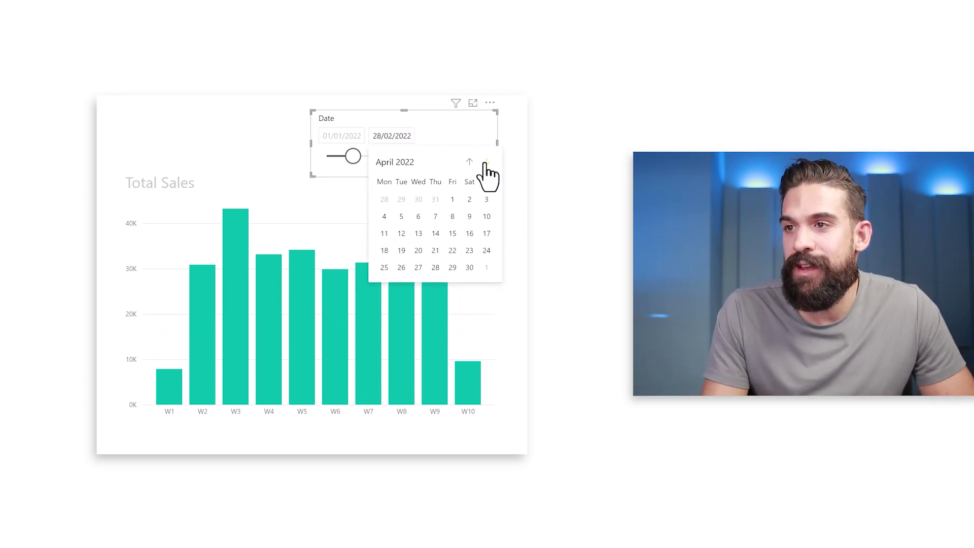
{"action": "left_click", "coordinate": [486, 163]}
{"action": "left_click", "coordinate": [486, 162]}
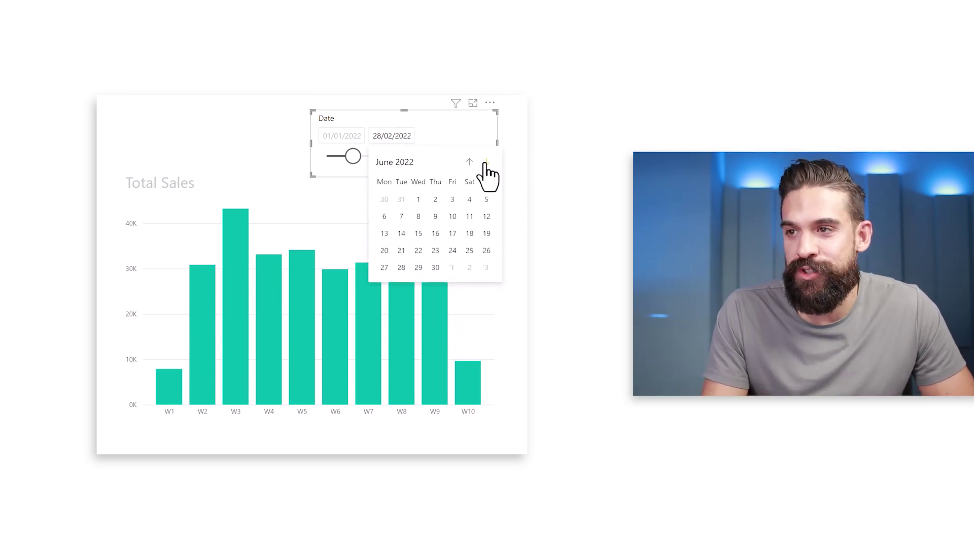
{"action": "left_click", "coordinate": [435, 267]}
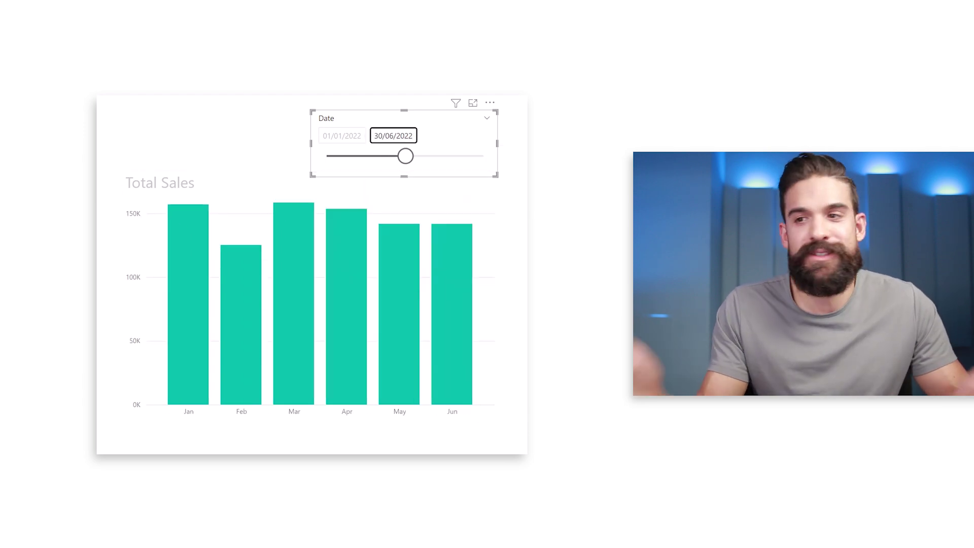